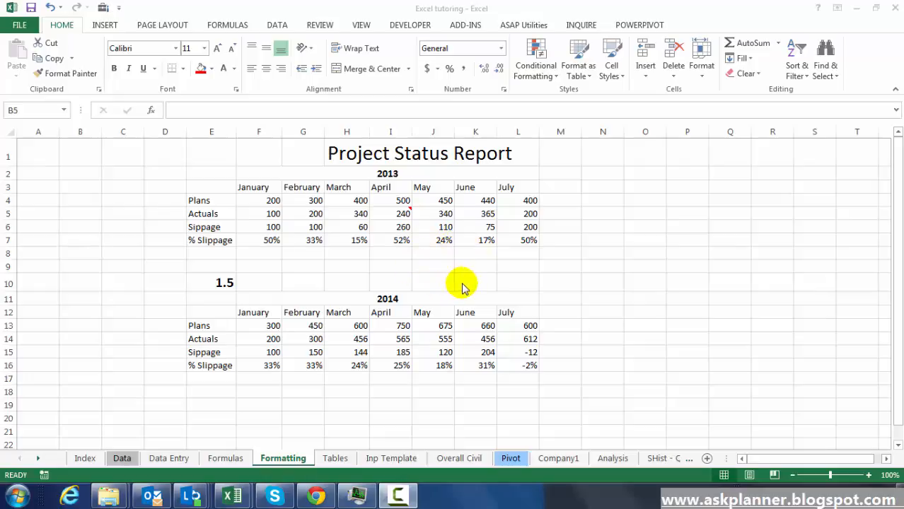
Set the font of the Project Status Report title cells H1:L1 to Times New Roman.
{"action": "left_click", "coordinate": [373, 154]}
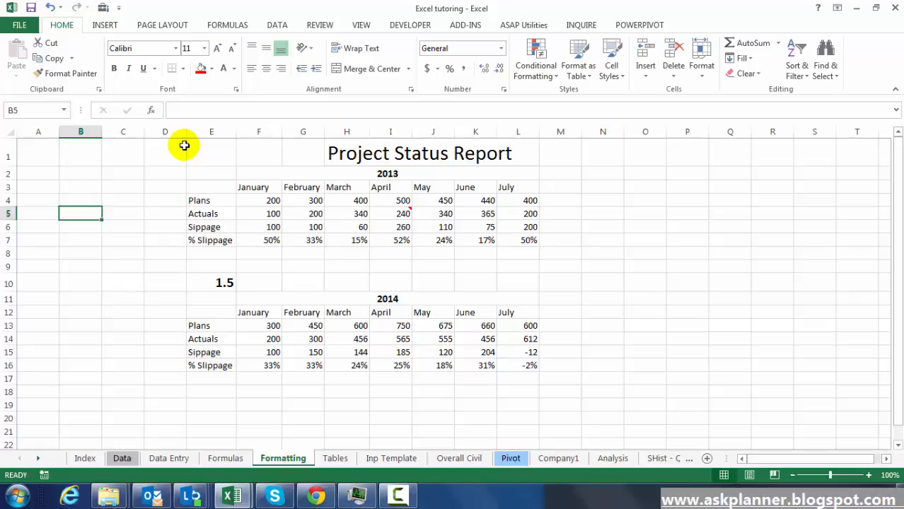
{"action": "left_click", "coordinate": [330, 153]}
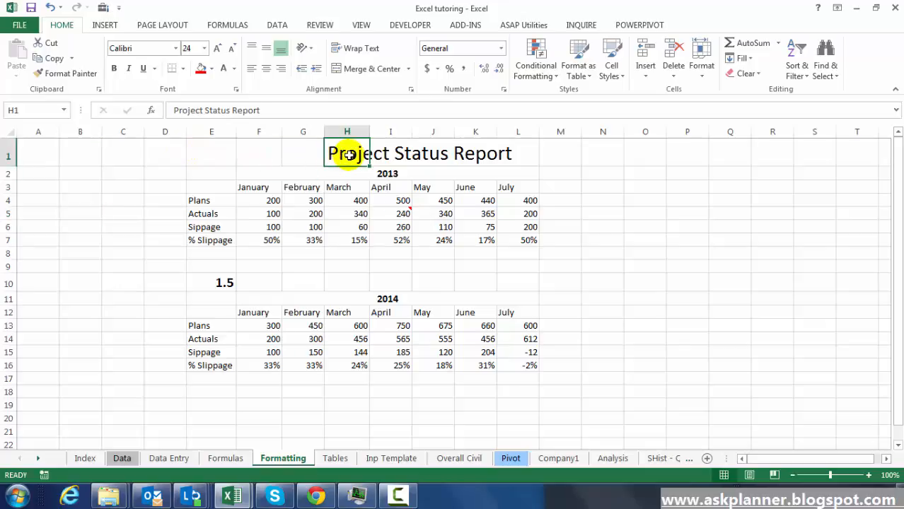
{"action": "left_click_drag", "start_coordinate": [347, 154], "coordinate": [475, 169]}
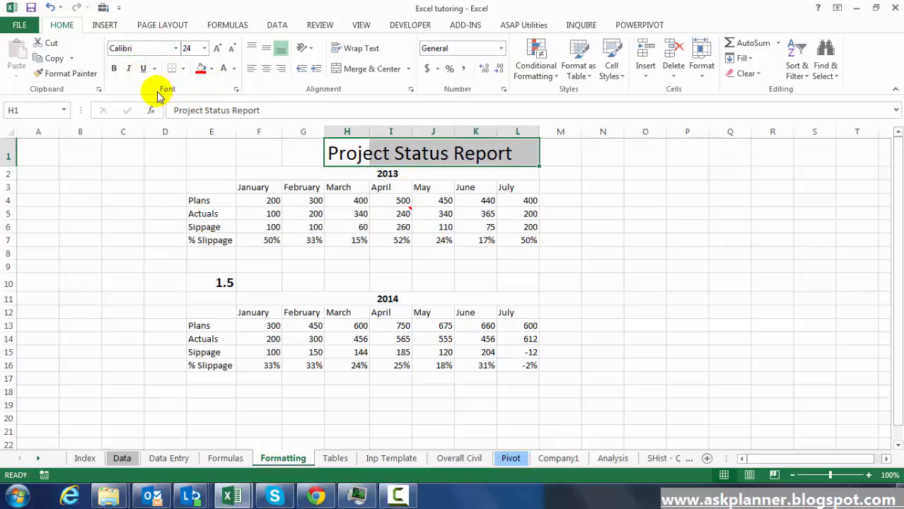
{"action": "left_click", "coordinate": [175, 48]}
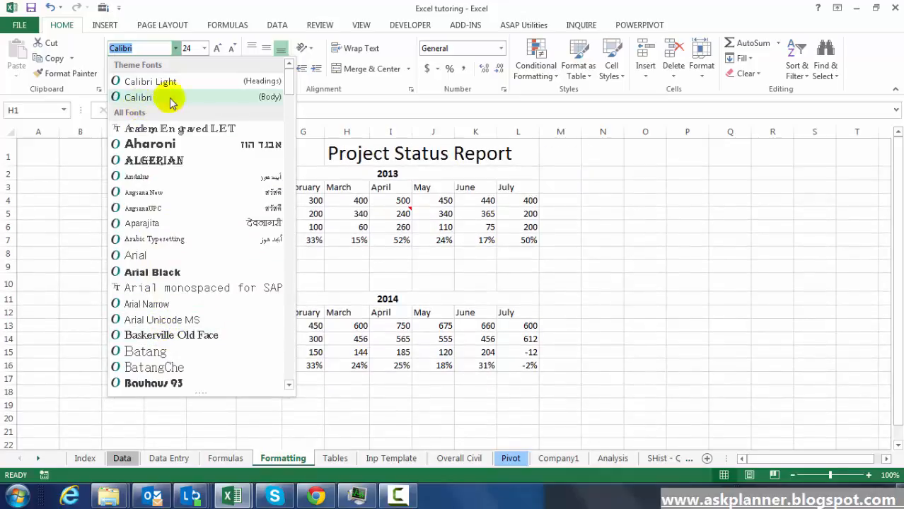
{"action": "left_click_drag", "start_coordinate": [289, 80], "coordinate": [292, 225]}
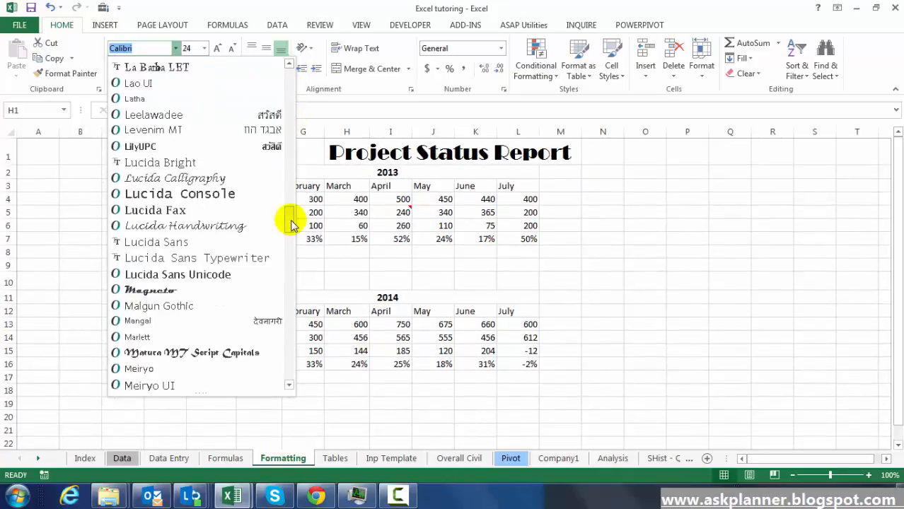
{"action": "type", "text": "t"}
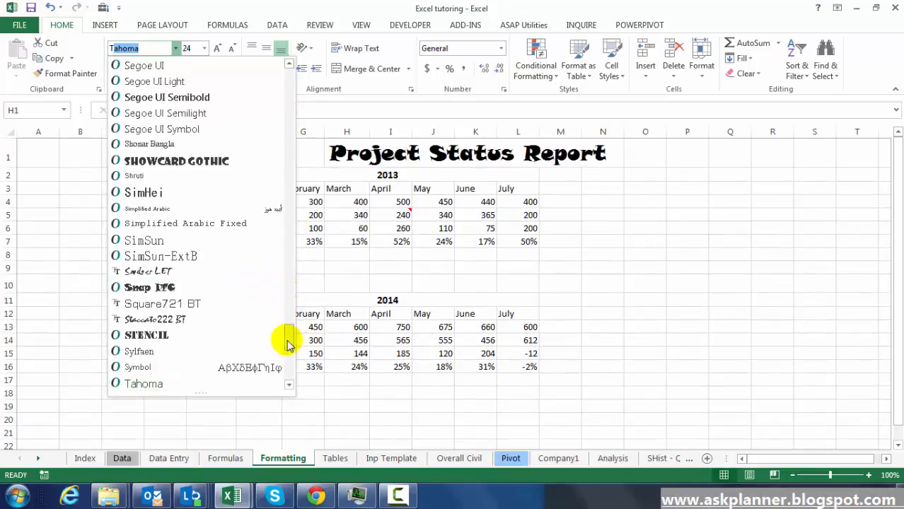
{"action": "left_click_drag", "start_coordinate": [287, 340], "coordinate": [288, 354]}
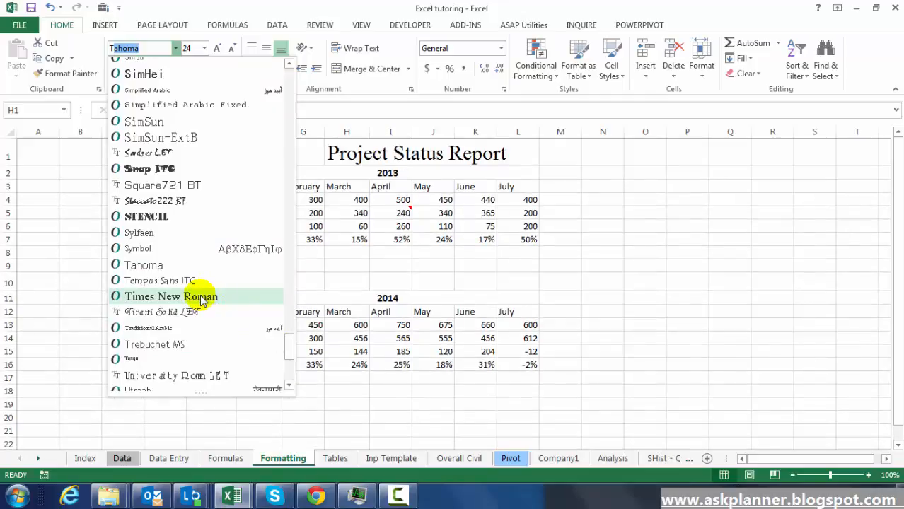
{"action": "left_click", "coordinate": [203, 300]}
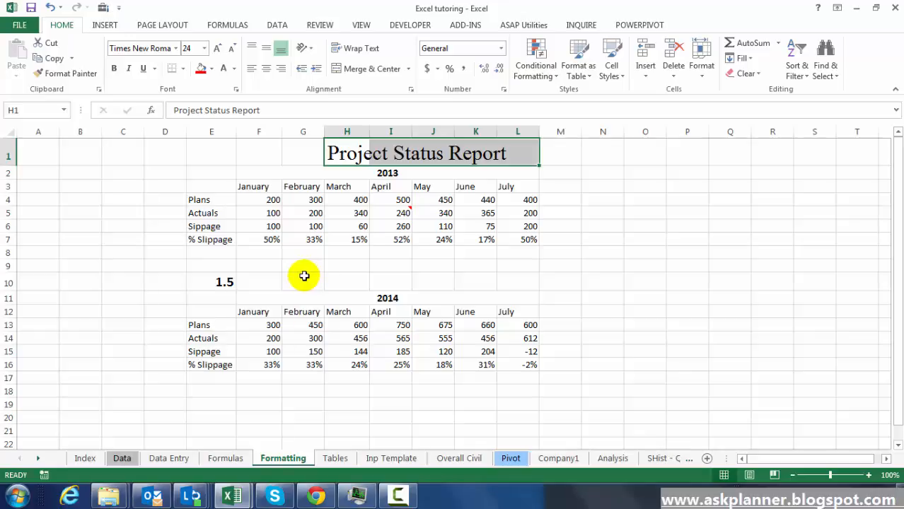
Set the font size of the Project Status Report title to 28.
{"action": "left_click", "coordinate": [204, 50]}
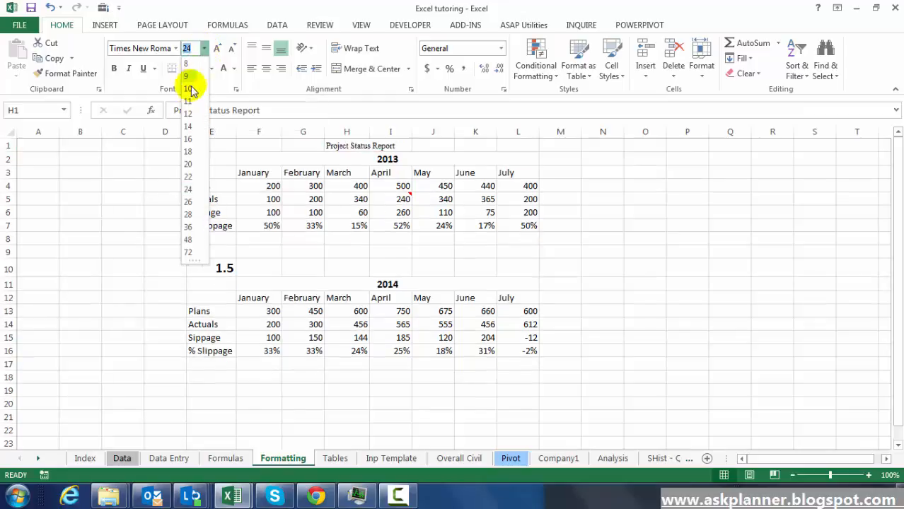
{"action": "left_click", "coordinate": [188, 215]}
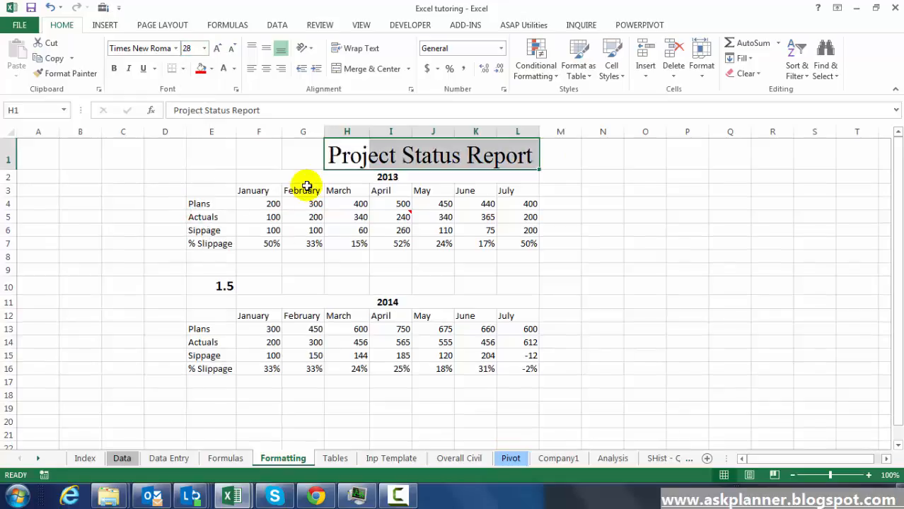
{"action": "left_click", "coordinate": [340, 216]}
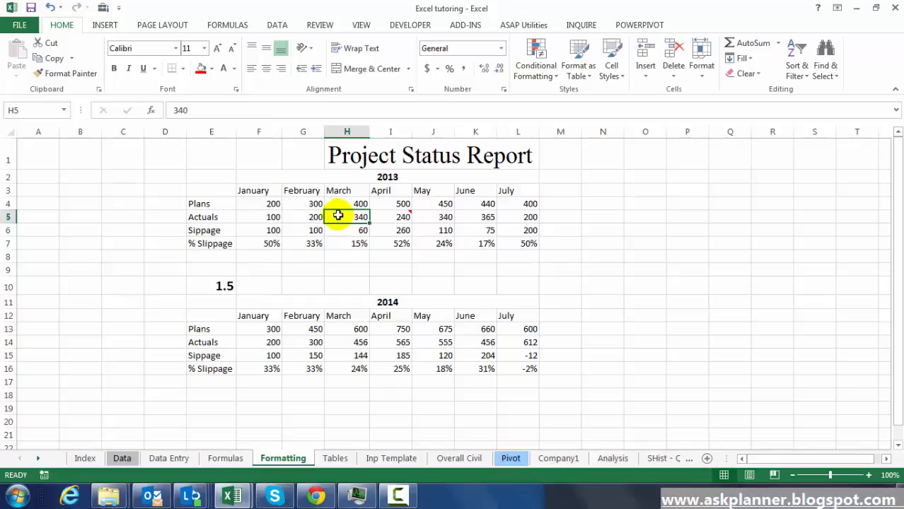
Try bold formatting on the Project Status Report title in H1, and turn it off again.
{"action": "right_click", "coordinate": [346, 158]}
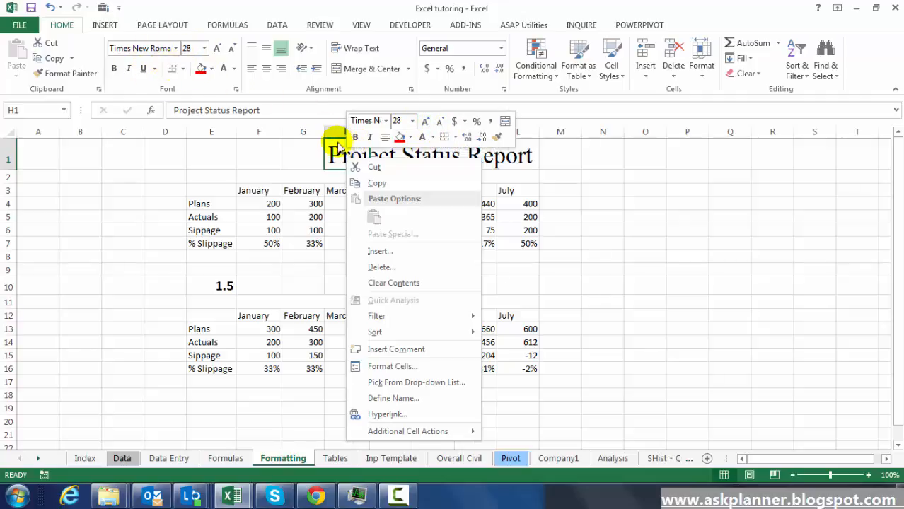
{"action": "key", "text": "Escape"}
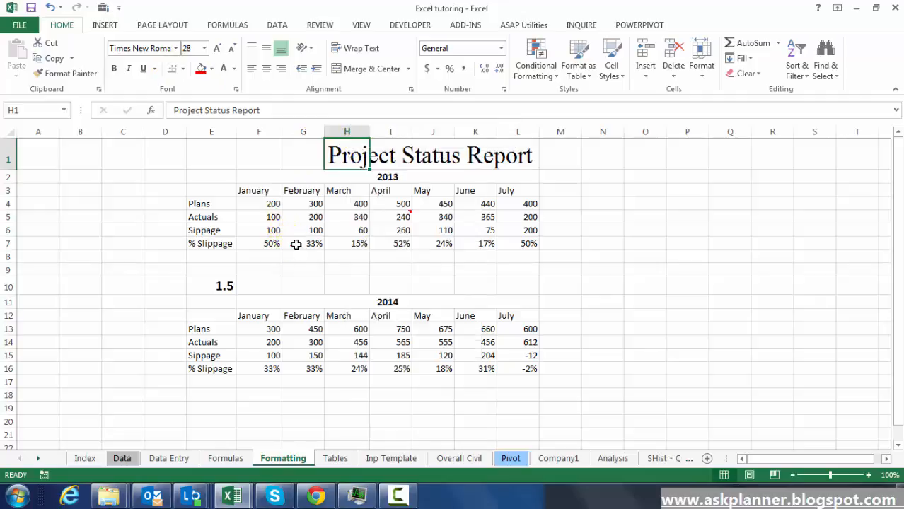
{"action": "right_click", "coordinate": [342, 157]}
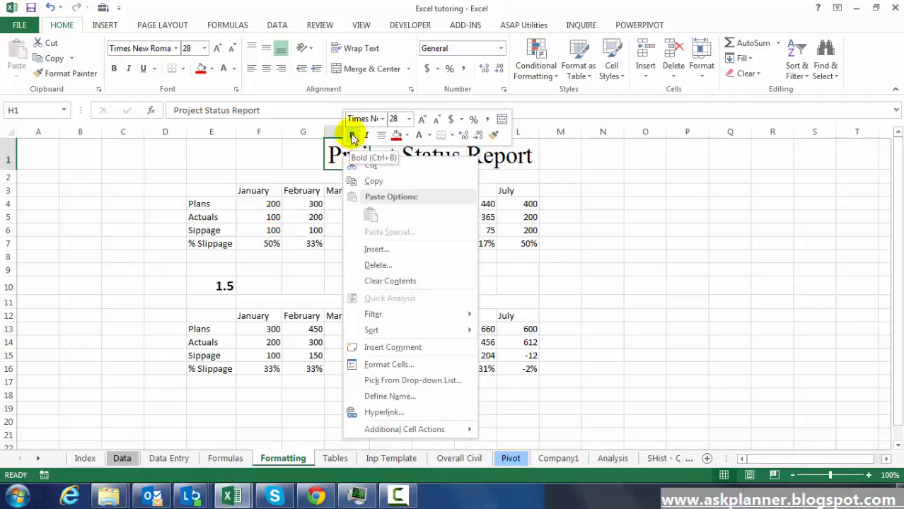
{"action": "left_click", "coordinate": [352, 136]}
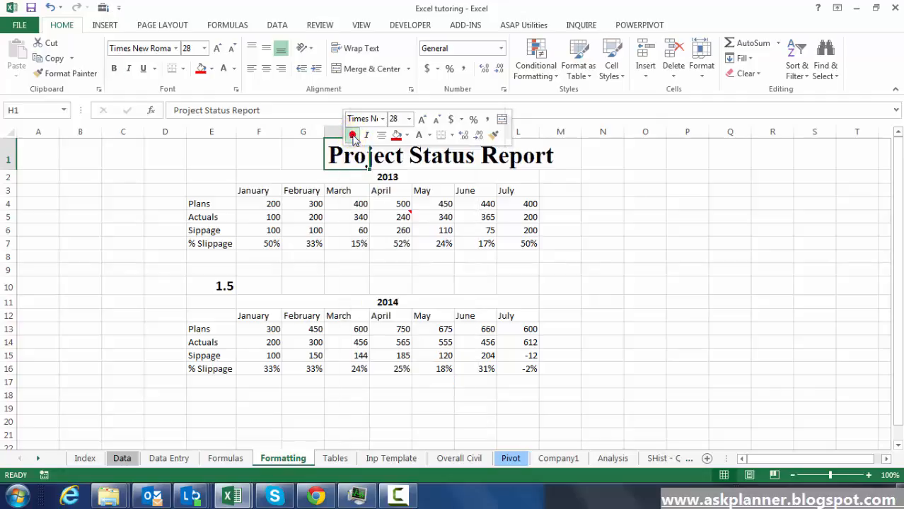
{"action": "left_click", "coordinate": [352, 136]}
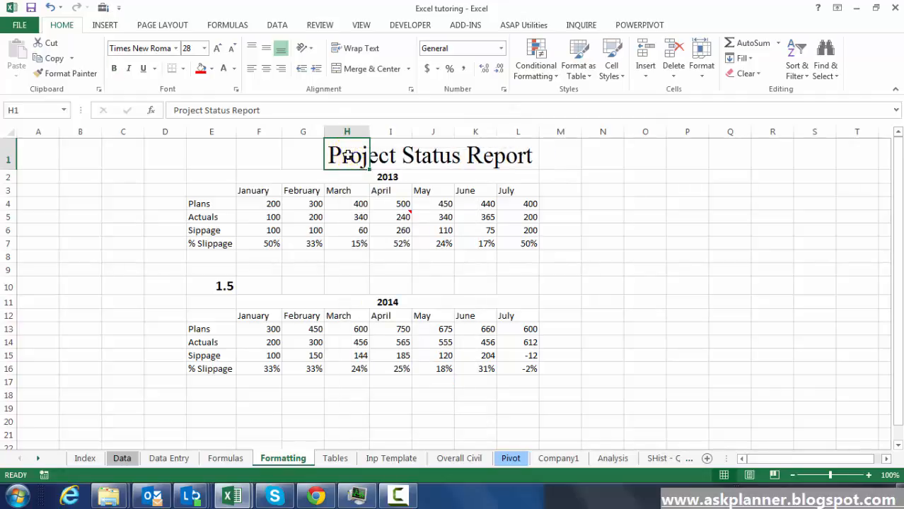
{"action": "right_click", "coordinate": [347, 154]}
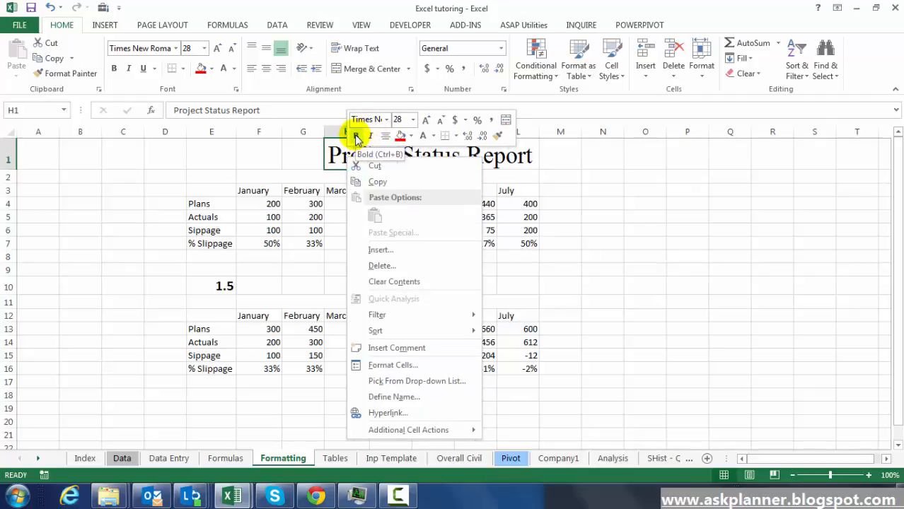
{"action": "left_click", "coordinate": [295, 179]}
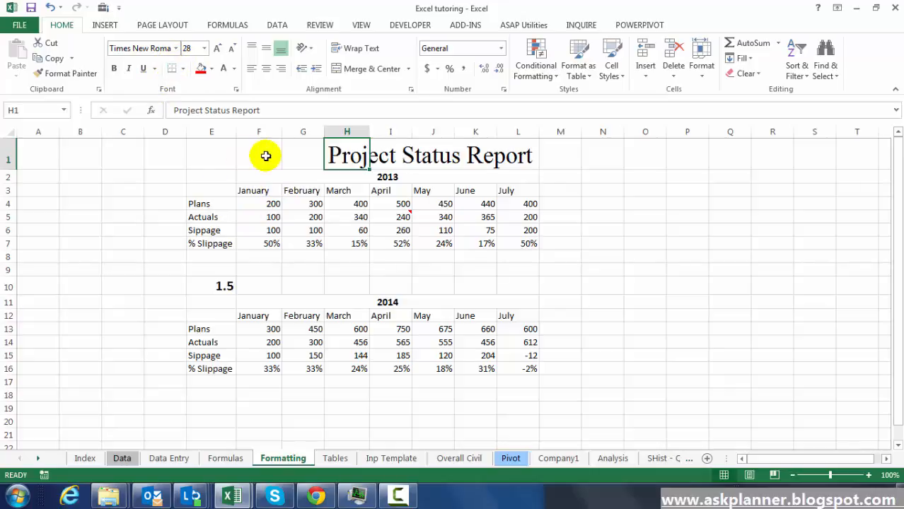
Make the 2013 row labels from Plans to % Slippage in E4:E7 bold.
{"action": "left_click", "coordinate": [217, 202]}
{"action": "left_click_drag", "start_coordinate": [218, 203], "coordinate": [216, 244]}
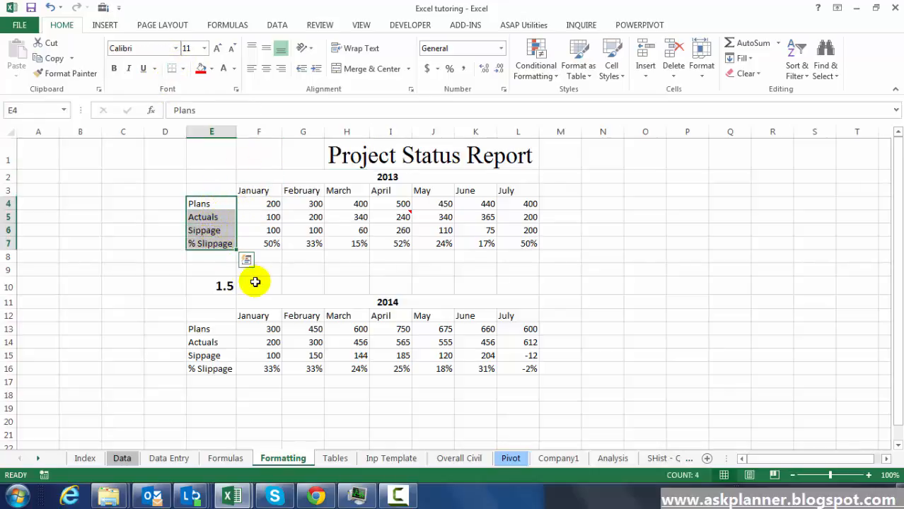
{"action": "key", "text": "ctrl+b"}
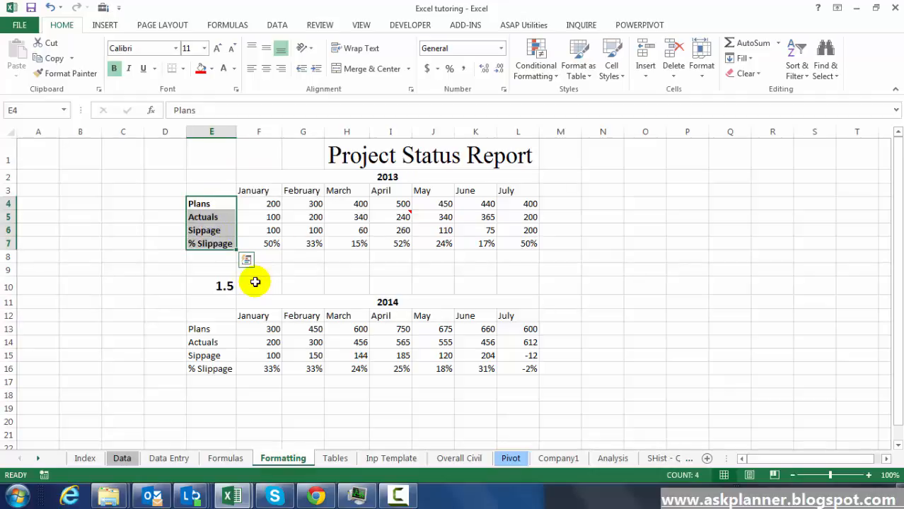
{"action": "left_click", "coordinate": [260, 241]}
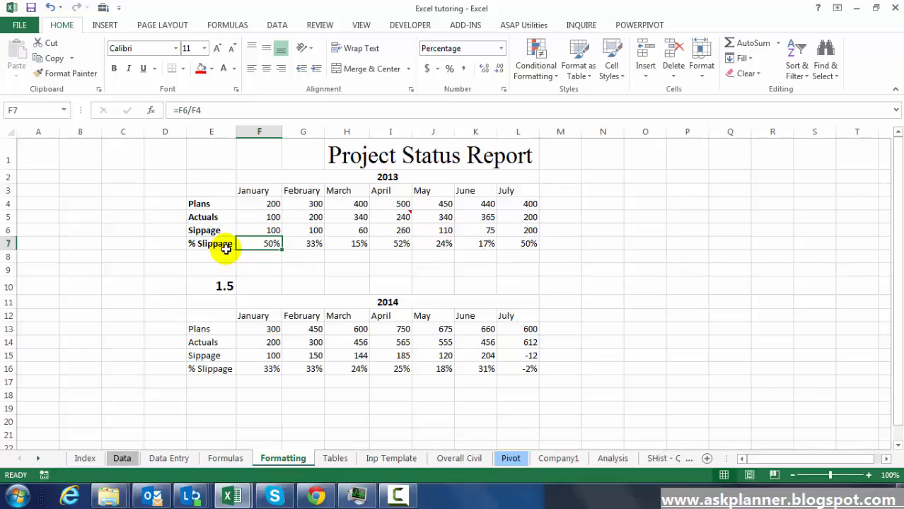
{"action": "right_click", "coordinate": [177, 228]}
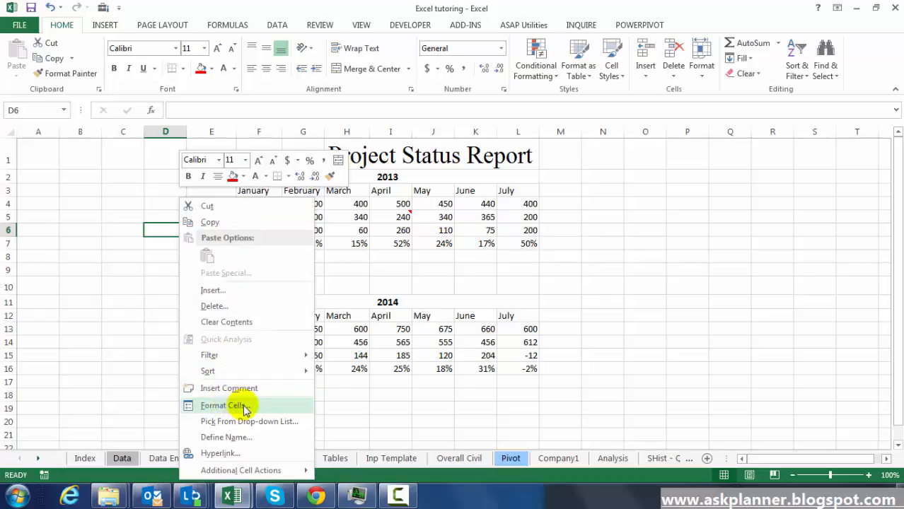
{"action": "left_click", "coordinate": [128, 303]}
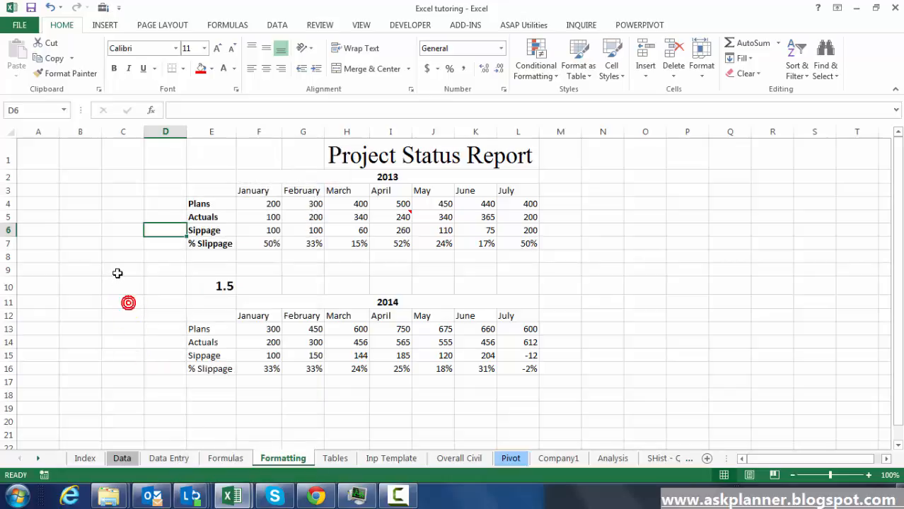
Enter the text H20 in cell C9.
{"action": "left_click", "coordinate": [118, 271]}
{"action": "type", "text": "H"}
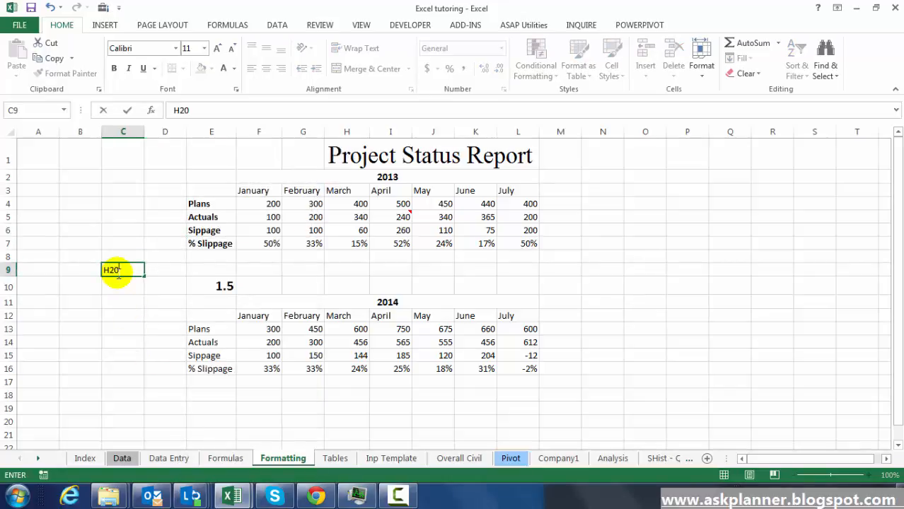
{"action": "type", "text": "20"}
{"action": "key", "text": "Return"}
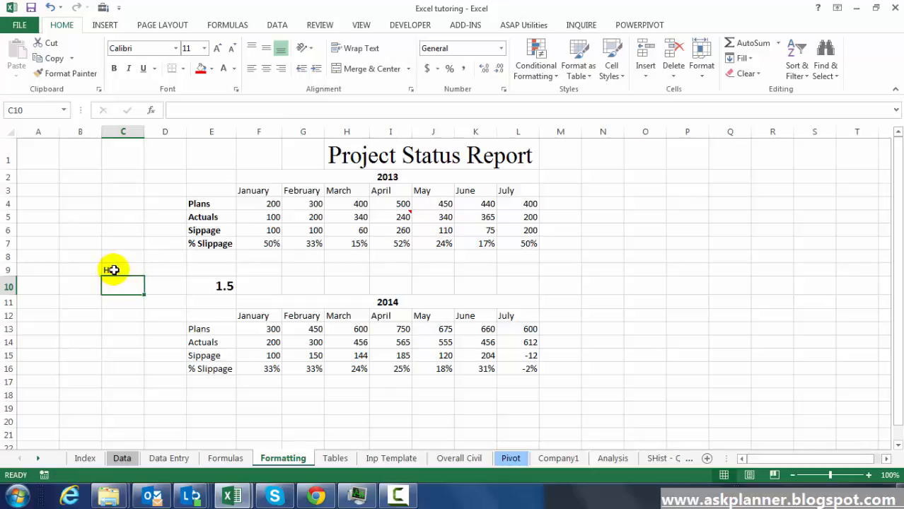
Format only the 2 in the H20 text of cell C9 as subscript.
{"action": "double_click", "coordinate": [114, 270]}
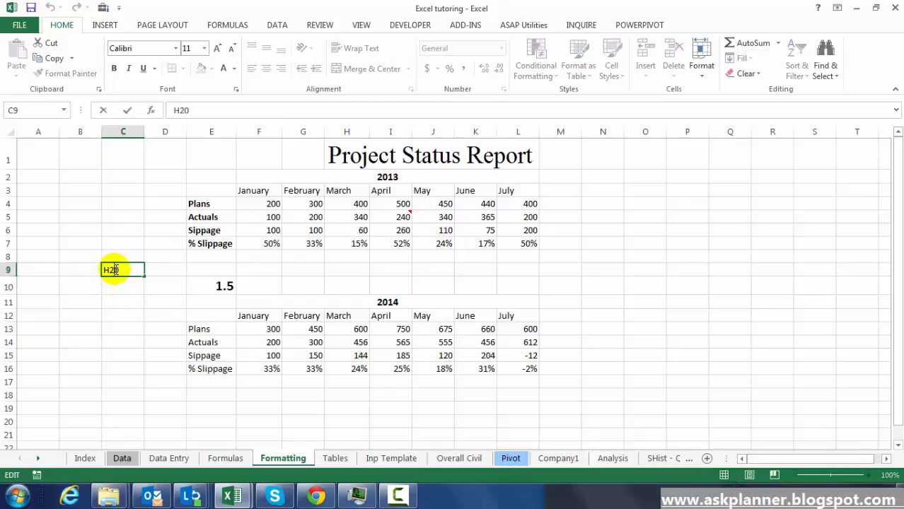
{"action": "left_click_drag", "start_coordinate": [115, 270], "coordinate": [110, 270]}
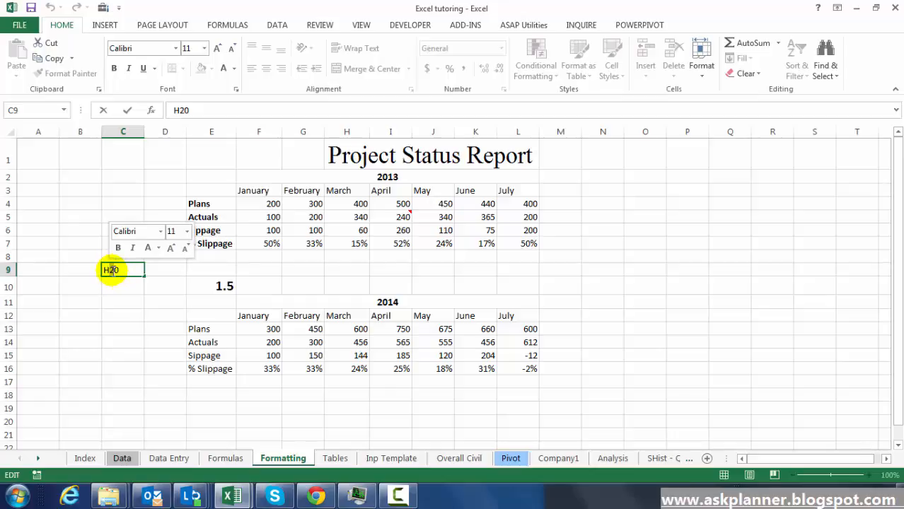
{"action": "right_click", "coordinate": [111, 271]}
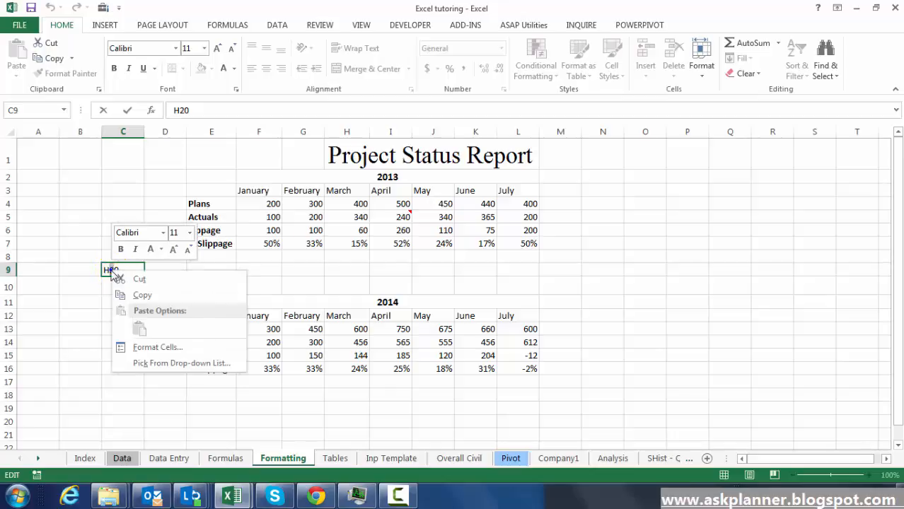
{"action": "left_click", "coordinate": [143, 348]}
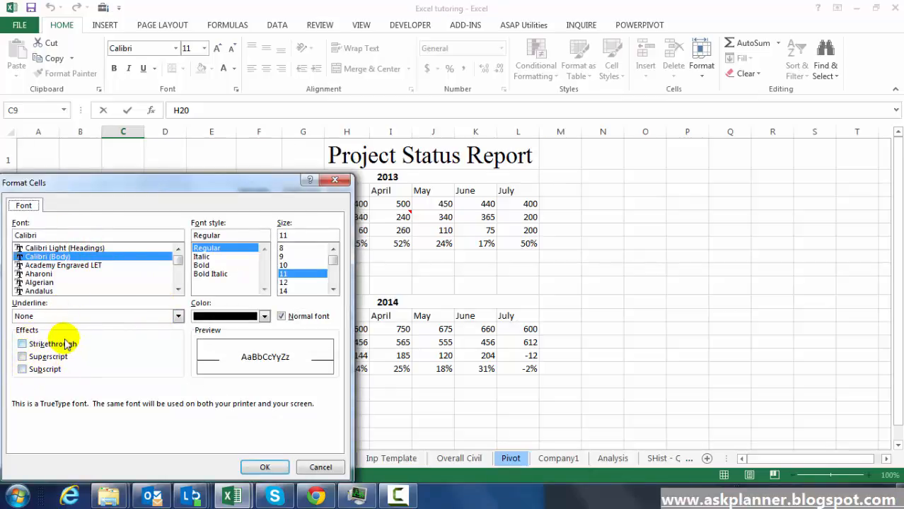
{"action": "left_click", "coordinate": [34, 369]}
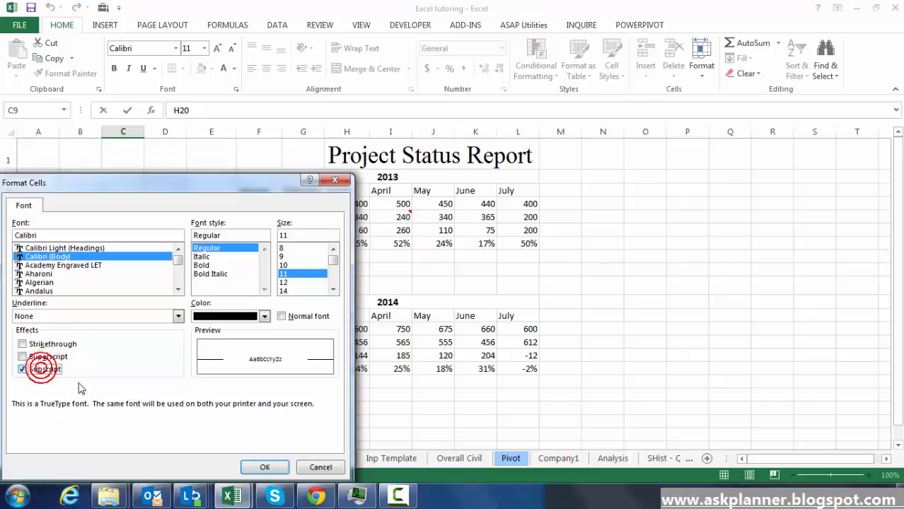
{"action": "left_click", "coordinate": [244, 466]}
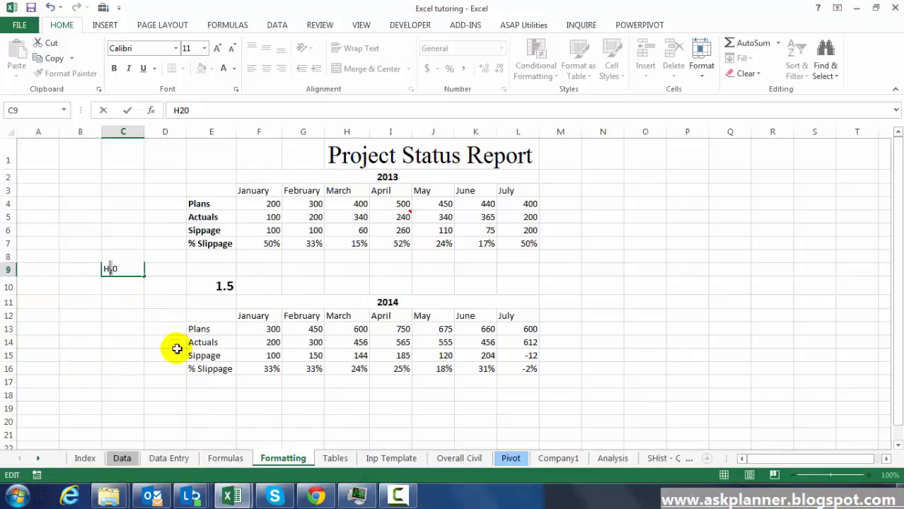
{"action": "left_click", "coordinate": [145, 324]}
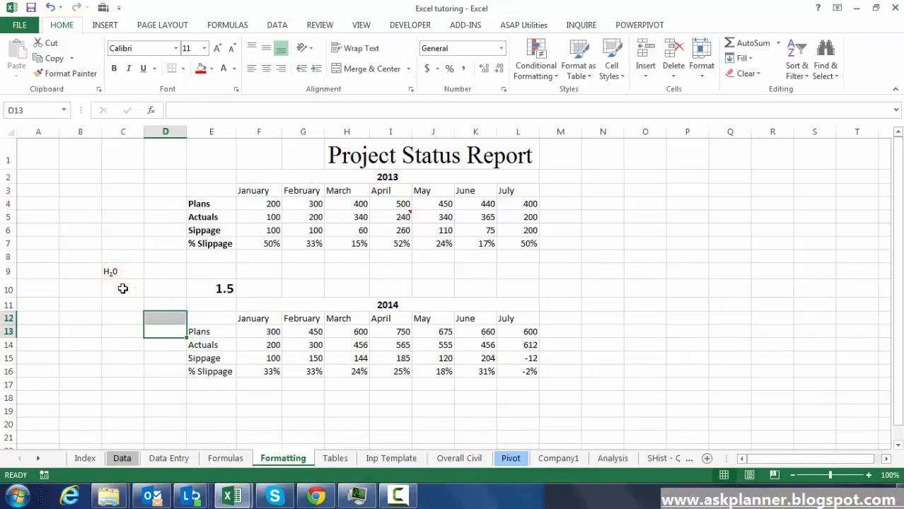
Enter the text E=Mc2 in cell C10.
{"action": "left_click", "coordinate": [123, 287]}
{"action": "type", "text": "E=Mc2"}
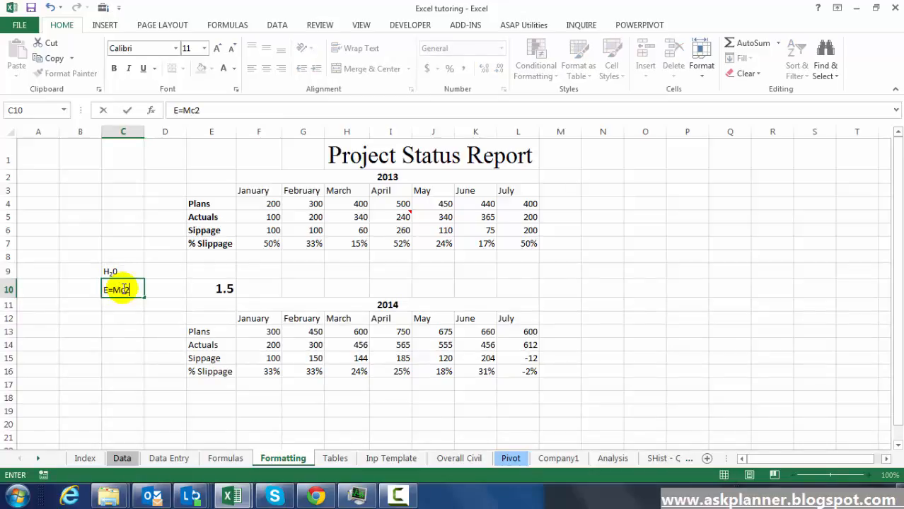
{"action": "key", "text": "Return"}
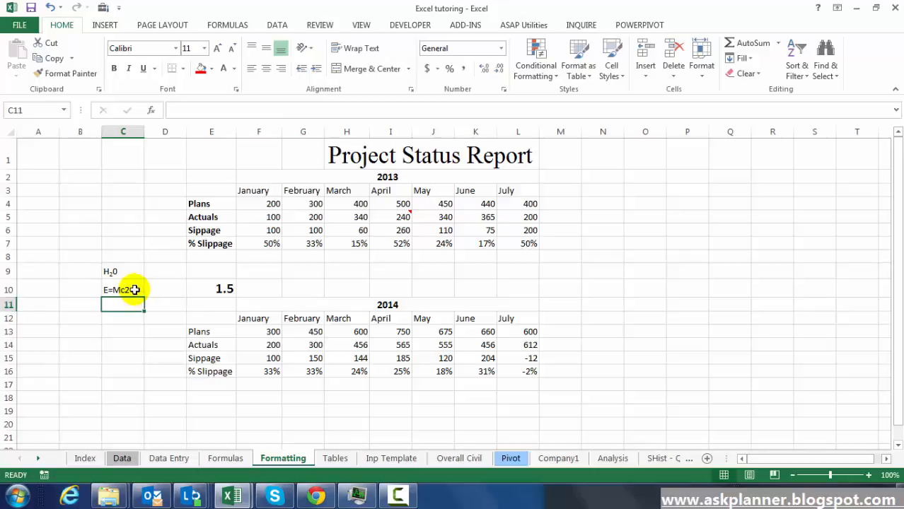
Format only the 2 at the end of the E=Mc2 text in cell C10 as superscript.
{"action": "left_click", "coordinate": [135, 290]}
{"action": "double_click", "coordinate": [134, 290]}
{"action": "left_click_drag", "start_coordinate": [128, 289], "coordinate": [131, 292]}
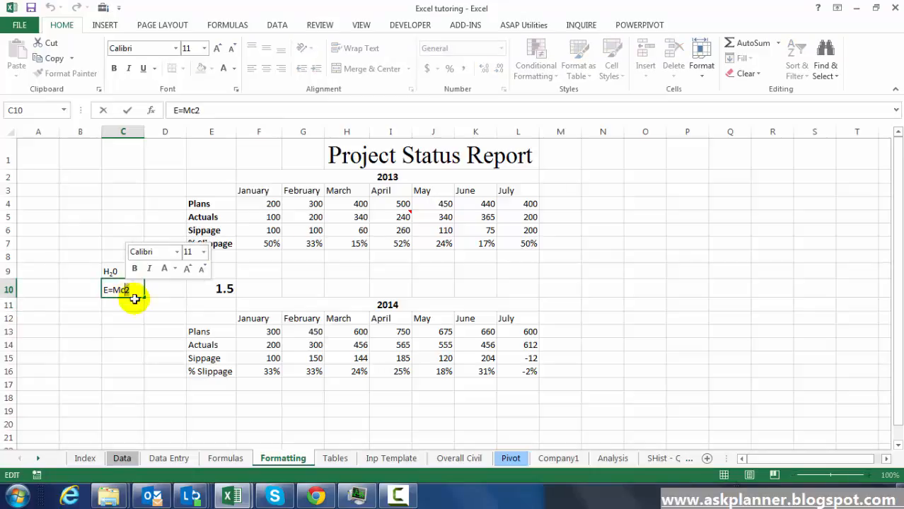
{"action": "right_click", "coordinate": [126, 290]}
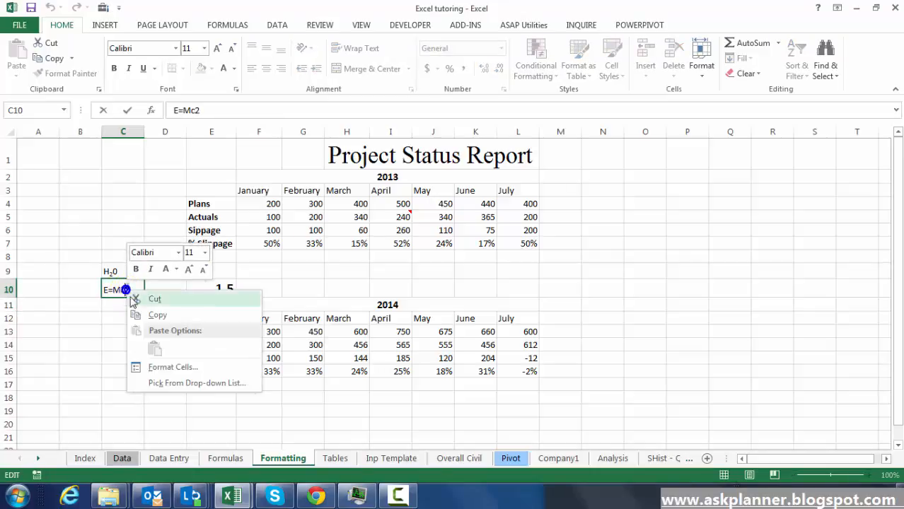
{"action": "left_click", "coordinate": [162, 368]}
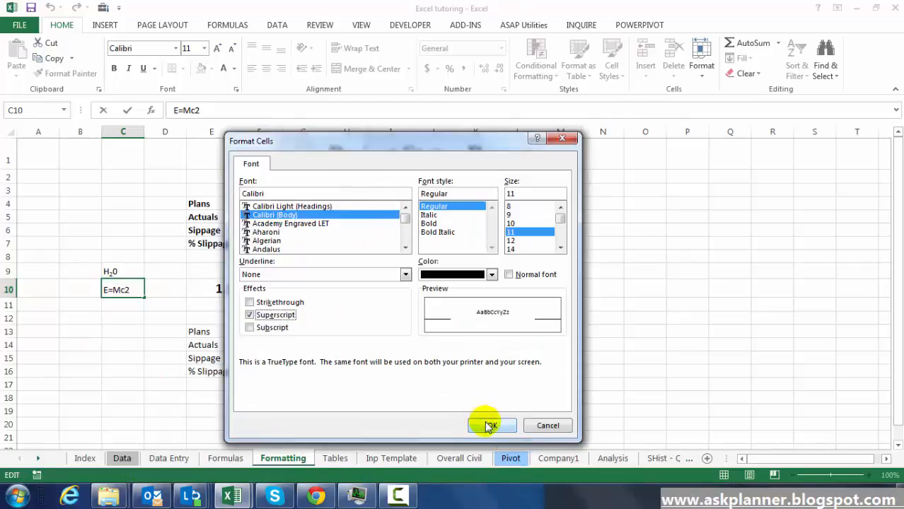
{"action": "left_click", "coordinate": [486, 421]}
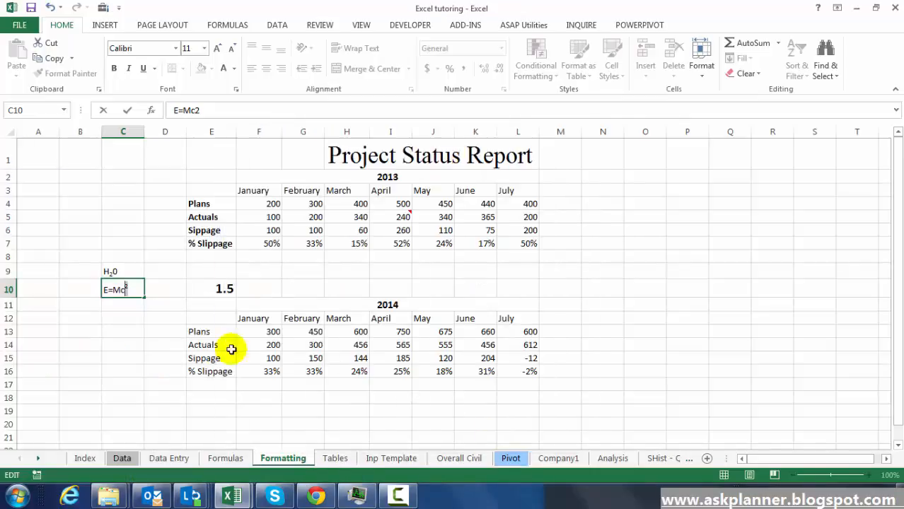
{"action": "left_click", "coordinate": [164, 345]}
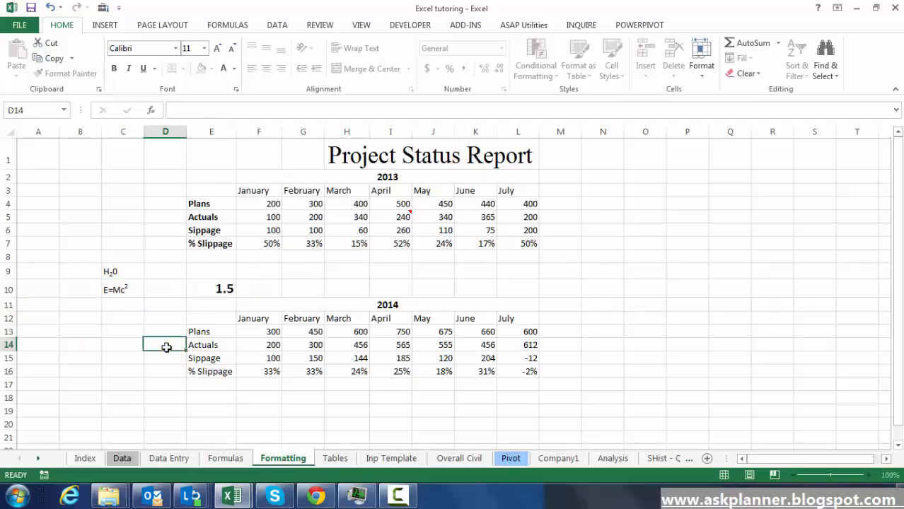
Enter the text Strike in cell C11.
{"action": "left_click", "coordinate": [122, 306]}
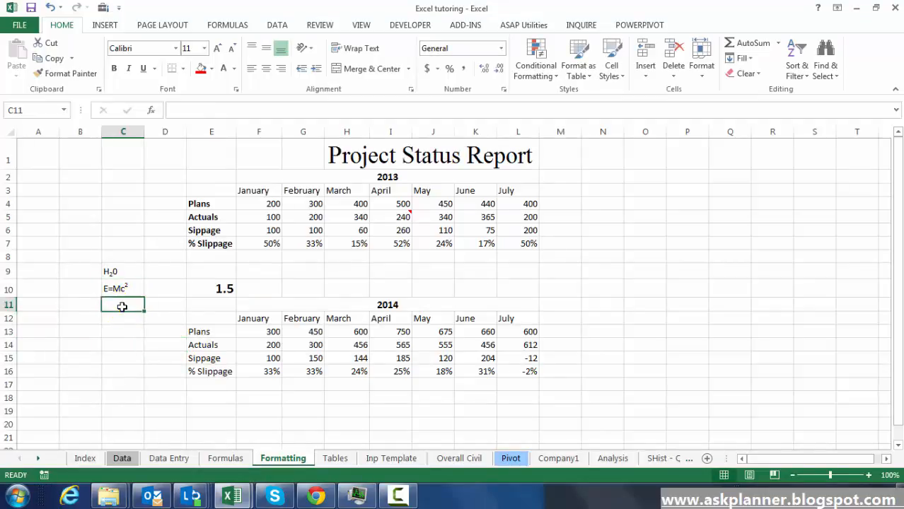
{"action": "type", "text": "St"}
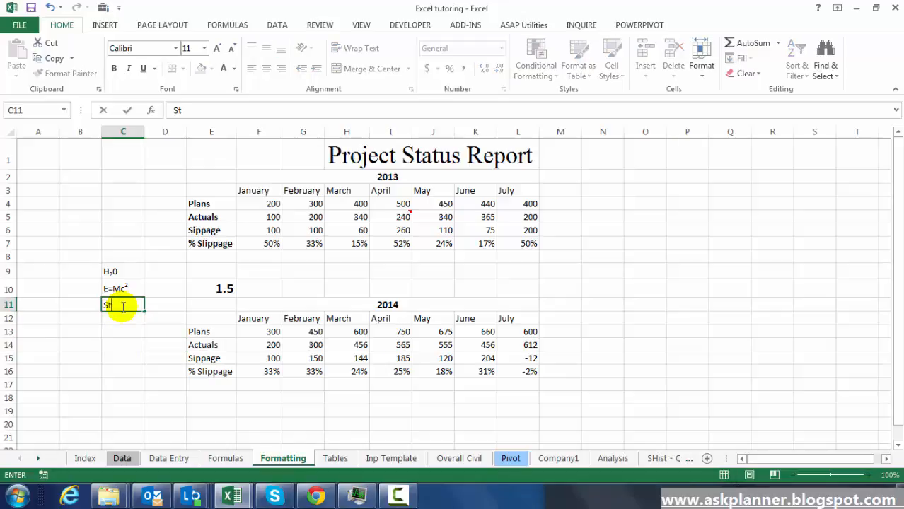
{"action": "type", "text": "rike"}
{"action": "key", "text": "Return"}
Apply the strikethrough font effect to the Strike text in cell C11.
{"action": "left_click", "coordinate": [125, 307]}
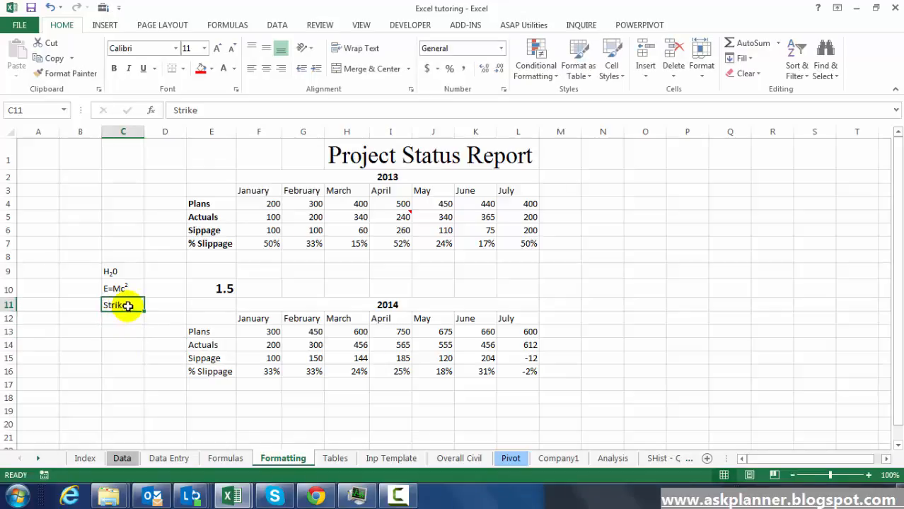
{"action": "right_click", "coordinate": [125, 306]}
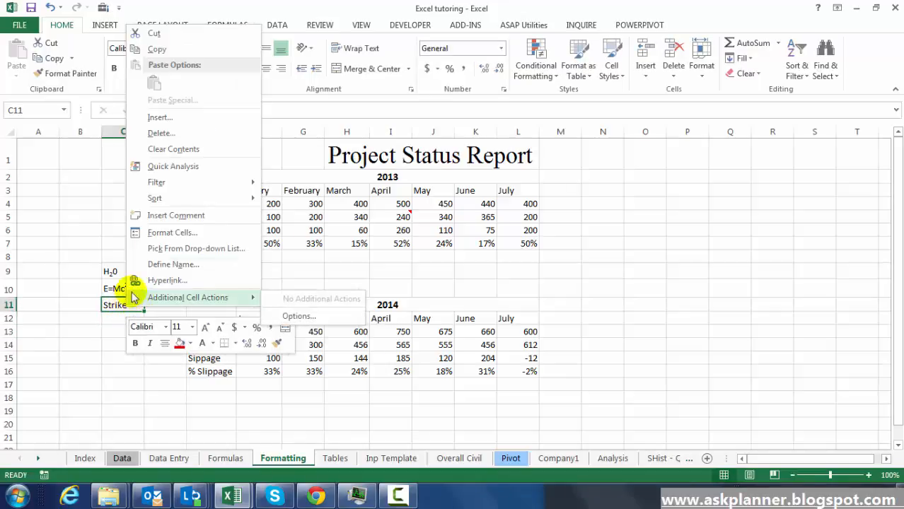
{"action": "left_click", "coordinate": [158, 235]}
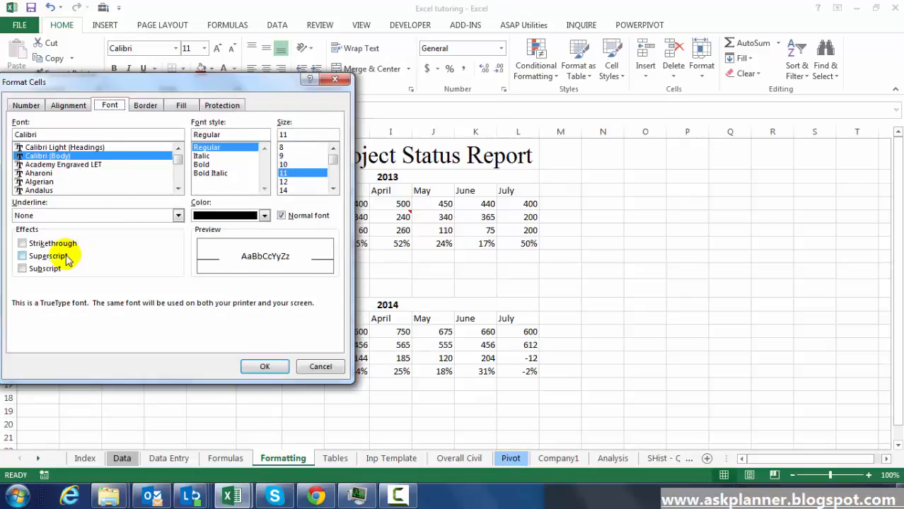
{"action": "left_click_drag", "start_coordinate": [91, 93], "coordinate": [211, 91]}
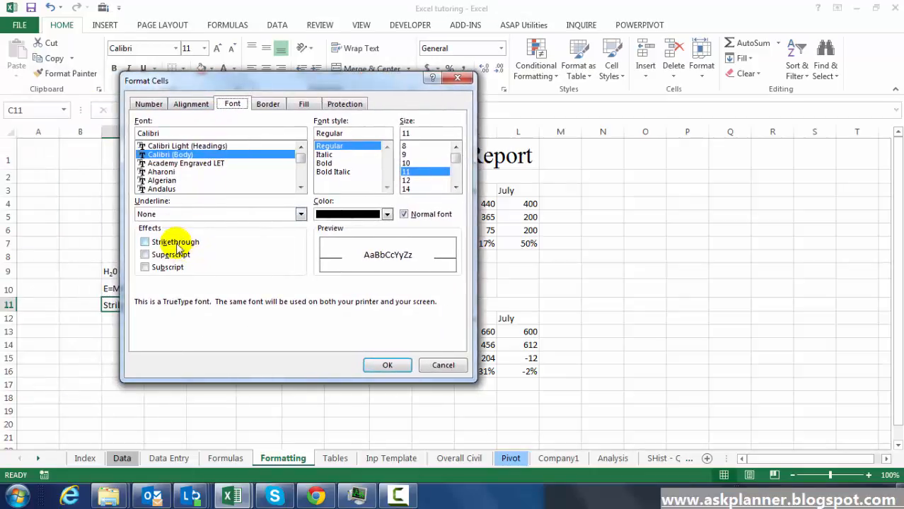
{"action": "left_click", "coordinate": [175, 242]}
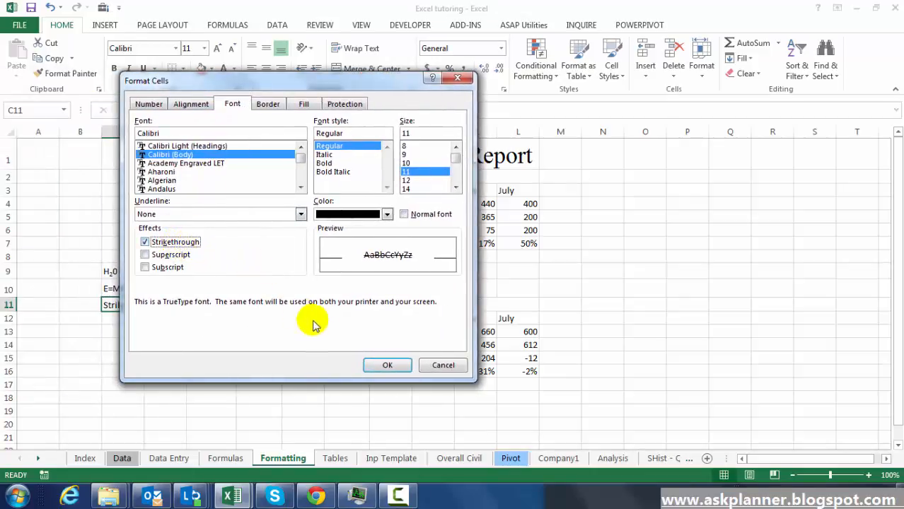
{"action": "left_click", "coordinate": [382, 366]}
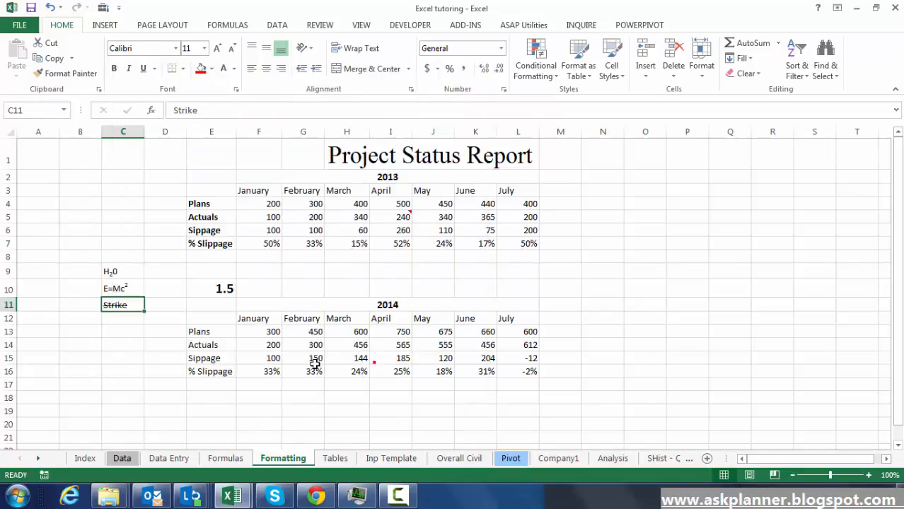
{"action": "left_click", "coordinate": [125, 342]}
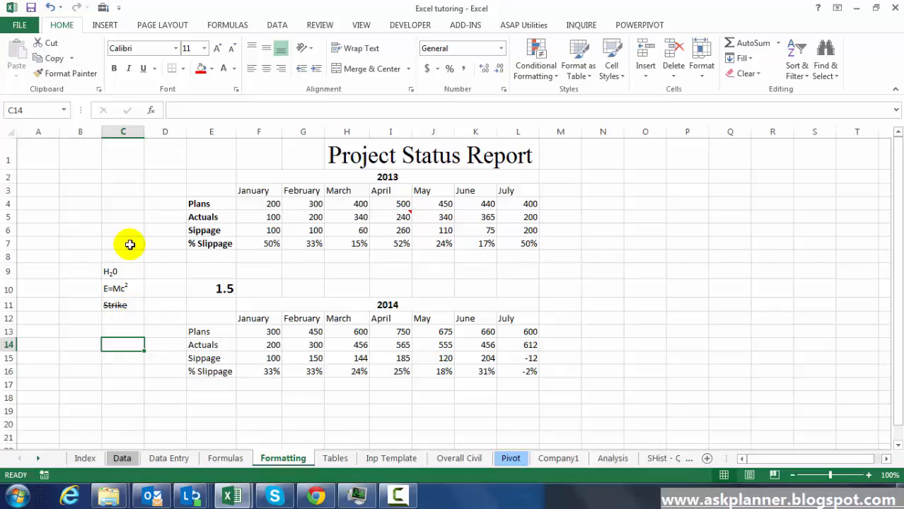
{"action": "left_click", "coordinate": [159, 214]}
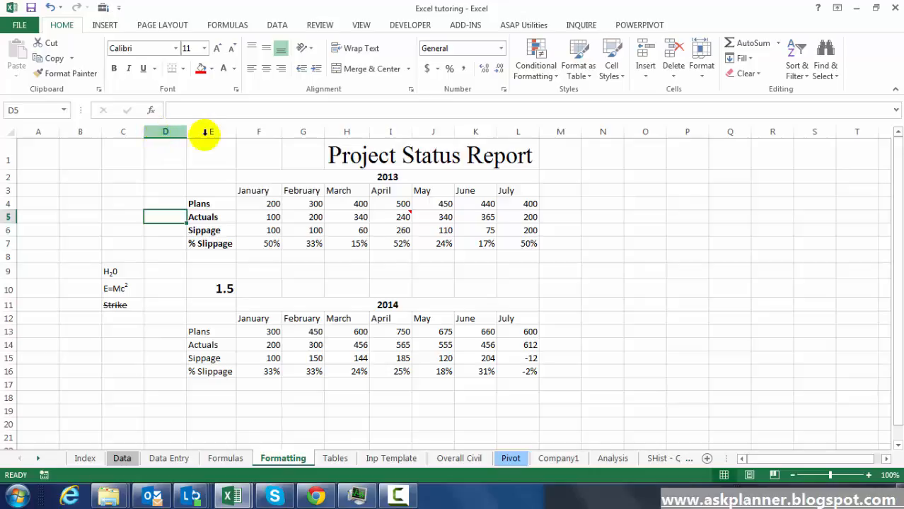
Give columns E through L one equal width that just fits the bold % Slippage label.
{"action": "left_click_drag", "start_coordinate": [205, 132], "coordinate": [514, 130]}
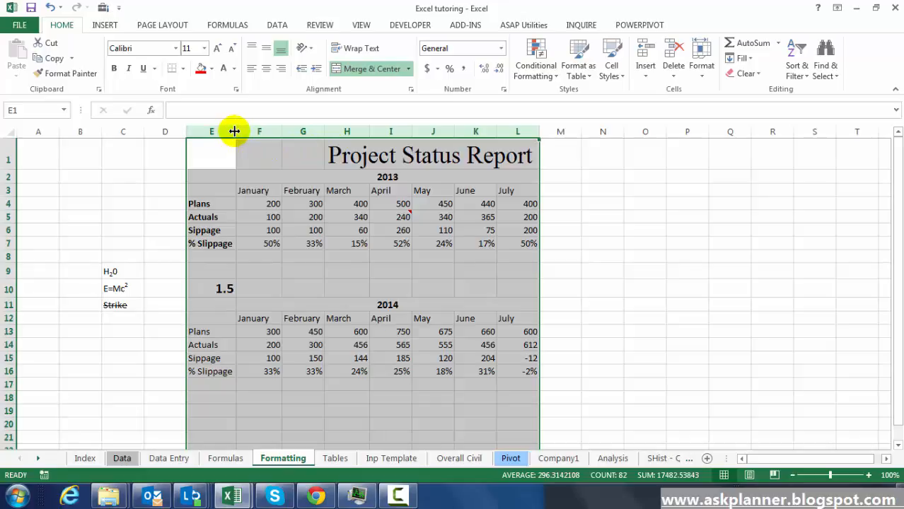
{"action": "left_click_drag", "start_coordinate": [235, 132], "coordinate": [244, 133]}
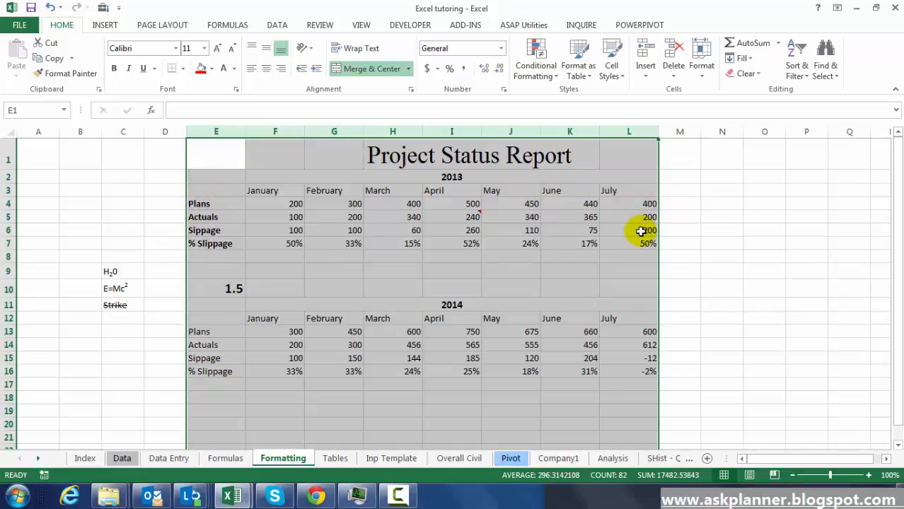
{"action": "left_click_drag", "start_coordinate": [245, 130], "coordinate": [230, 131]}
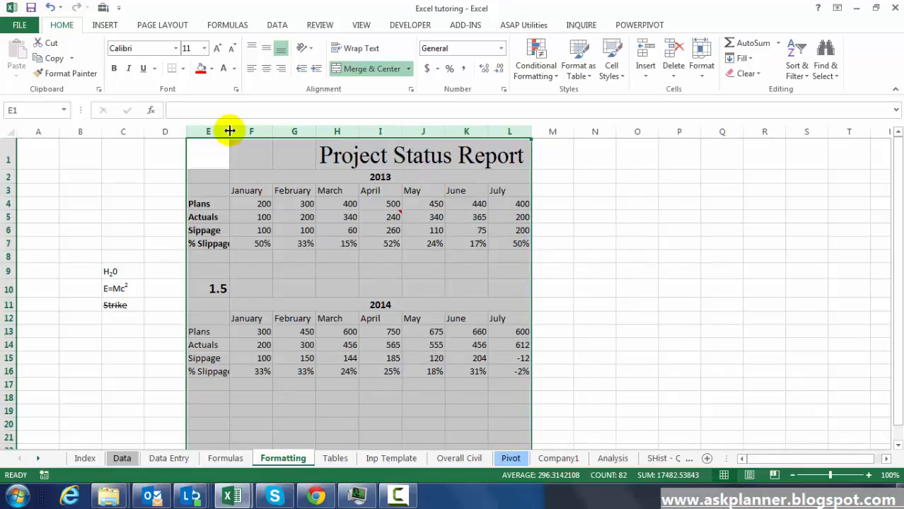
{"action": "left_click_drag", "start_coordinate": [230, 131], "coordinate": [234, 132]}
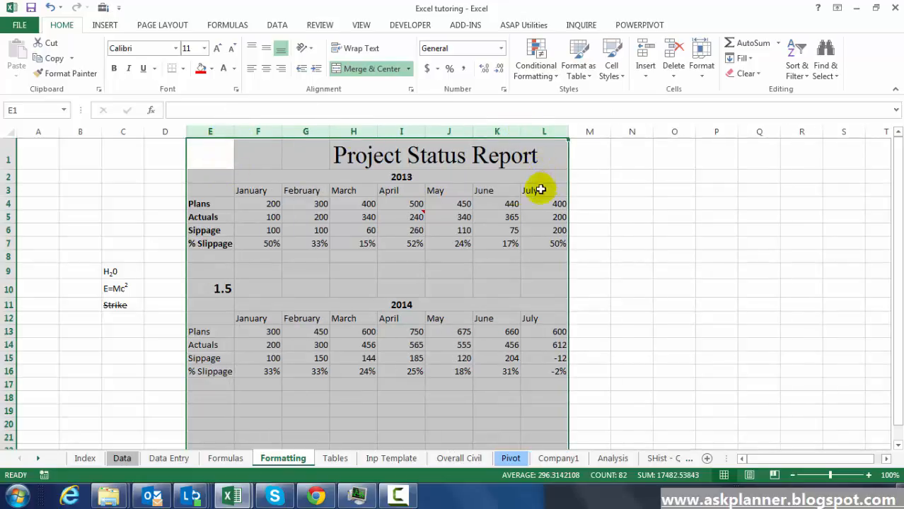
Autofit the widths of columns E, F and G together to their contents.
{"action": "left_click", "coordinate": [308, 157]}
{"action": "left_click", "coordinate": [289, 131]}
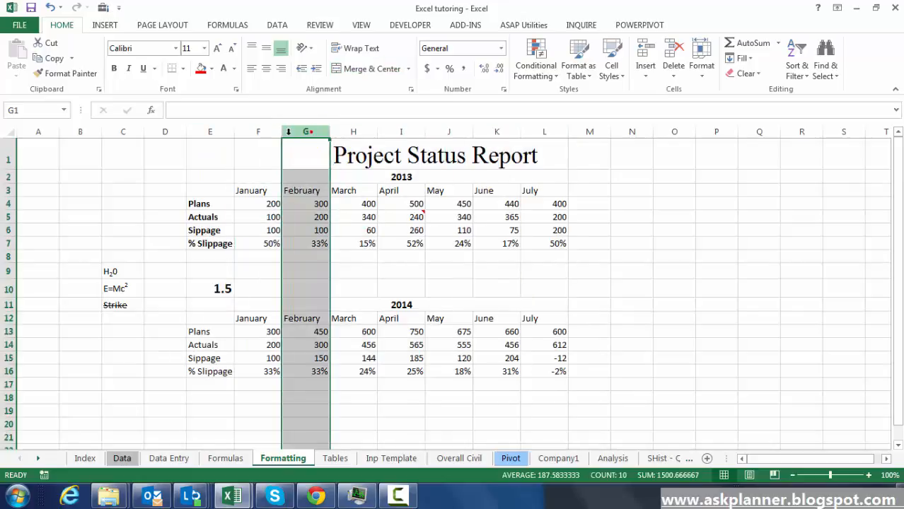
{"action": "left_click_drag", "start_coordinate": [282, 131], "coordinate": [223, 131]}
{"action": "left_click", "coordinate": [296, 131]}
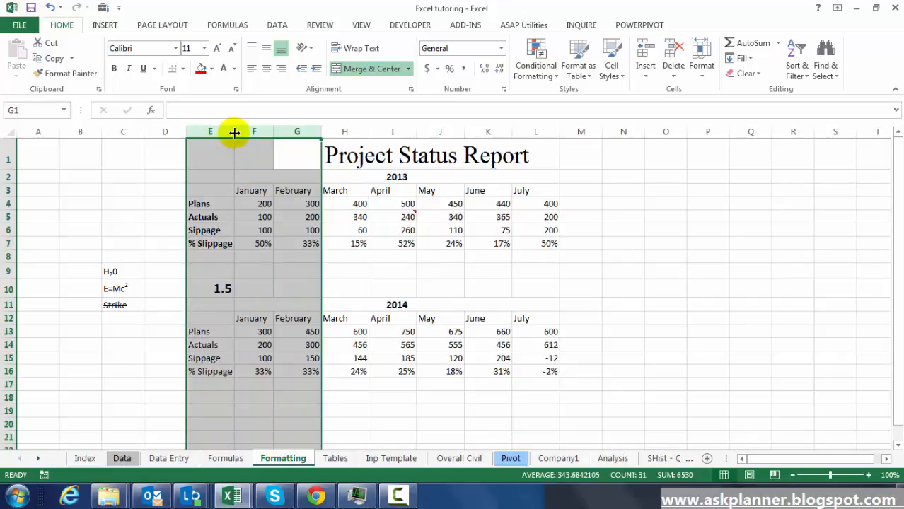
{"action": "double_click", "coordinate": [234, 132]}
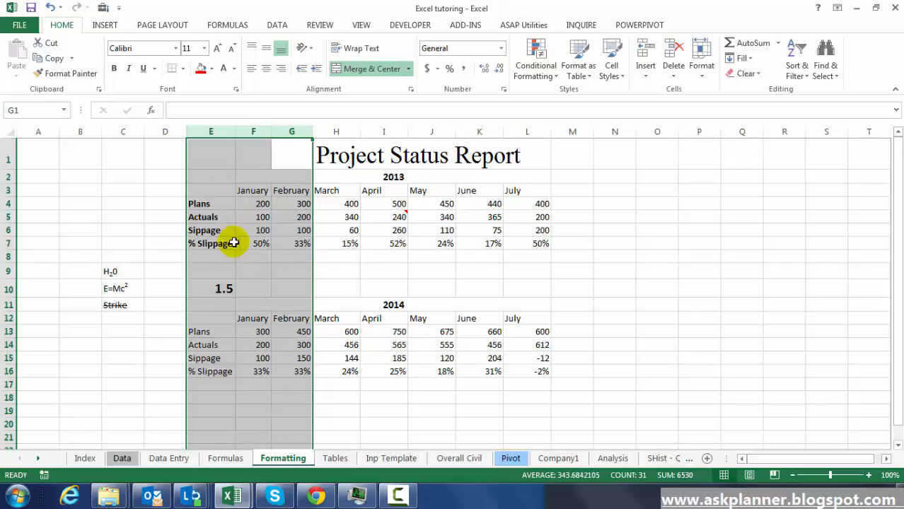
Enlarge rows 4 to 8 to one equal height and autofit them back to their contents.
{"action": "left_click_drag", "start_coordinate": [6, 203], "coordinate": [7, 257]}
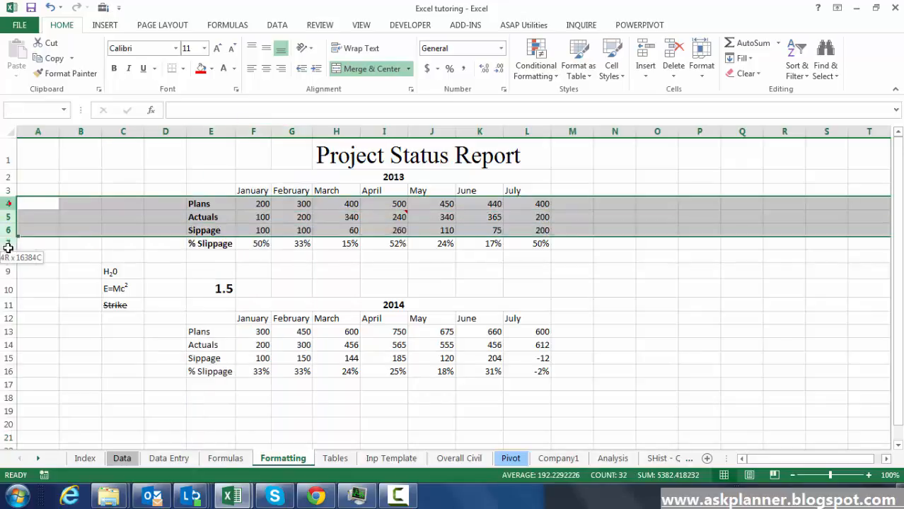
{"action": "left_click_drag", "start_coordinate": [12, 212], "coordinate": [13, 230]}
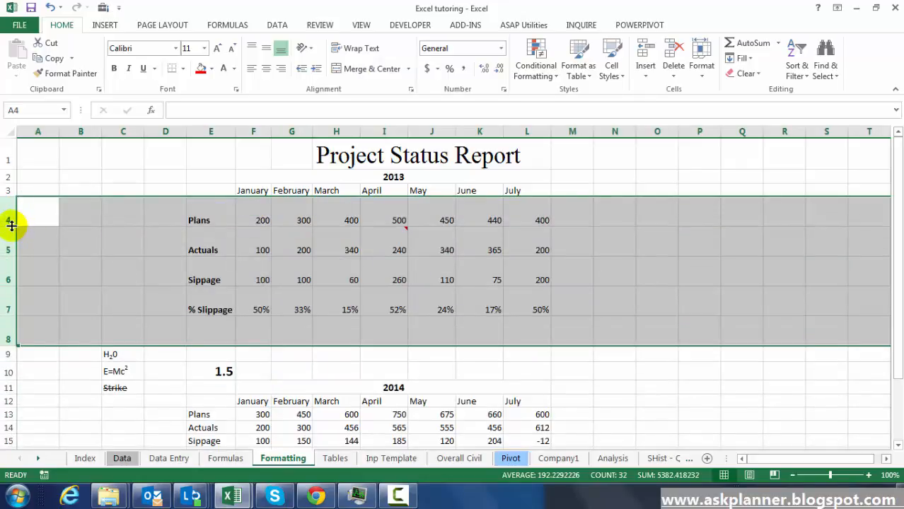
{"action": "double_click", "coordinate": [11, 225]}
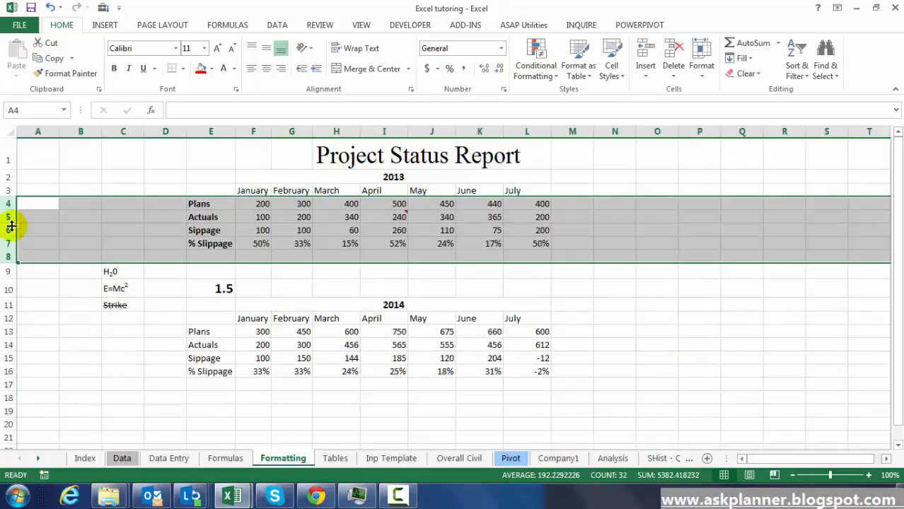
{"action": "left_click", "coordinate": [204, 230]}
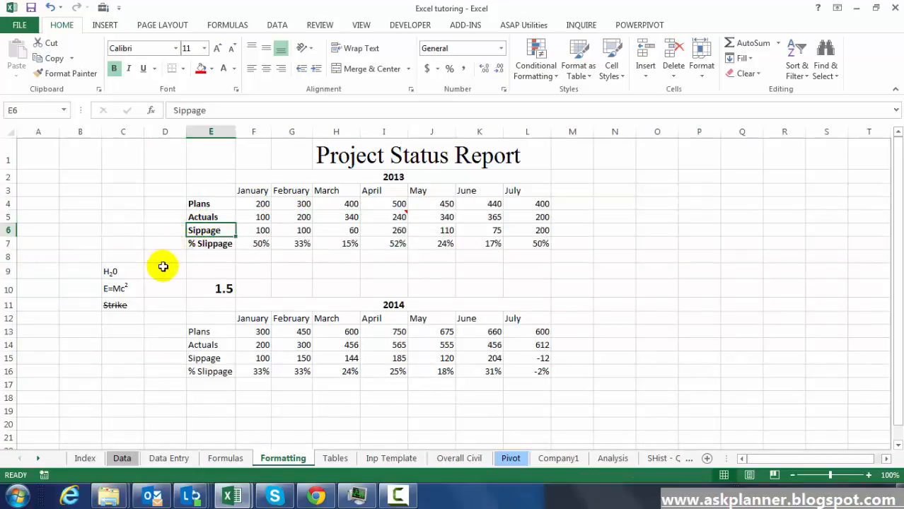
{"action": "left_click", "coordinate": [191, 273]}
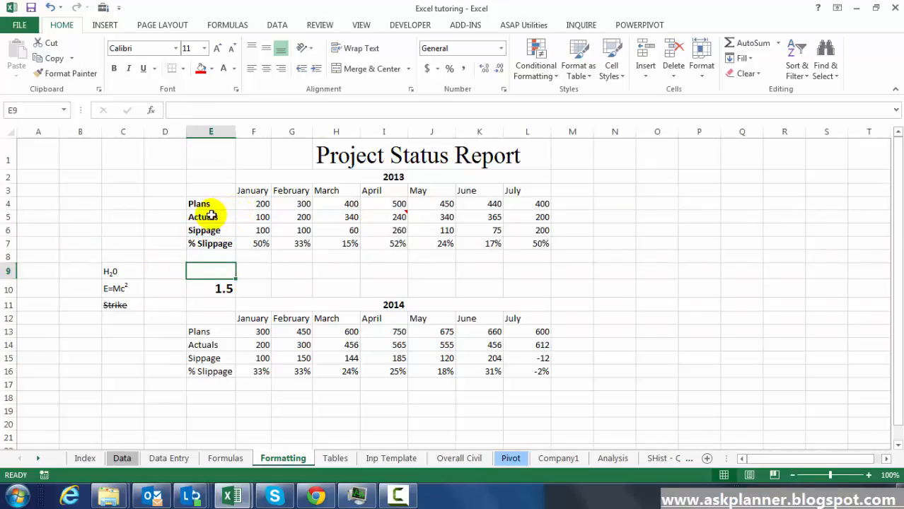
{"action": "left_click_drag", "start_coordinate": [215, 205], "coordinate": [218, 244]}
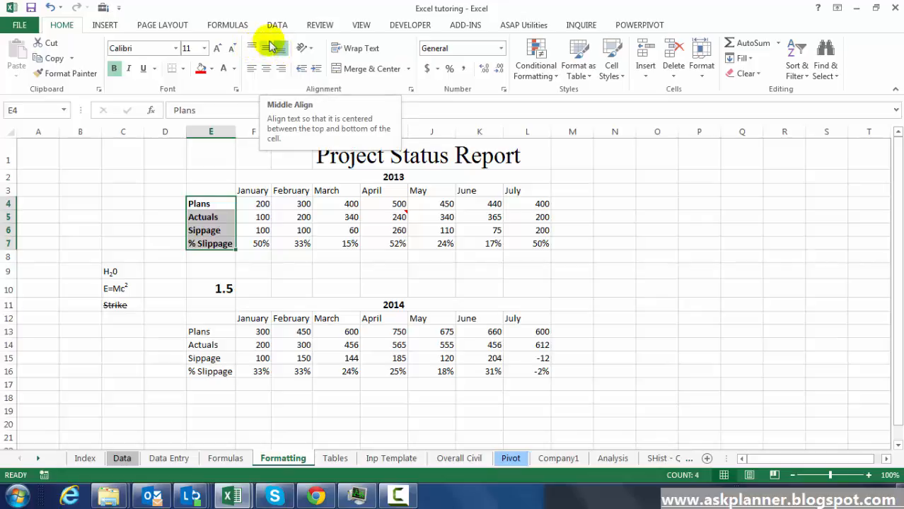
{"action": "left_click", "coordinate": [225, 213]}
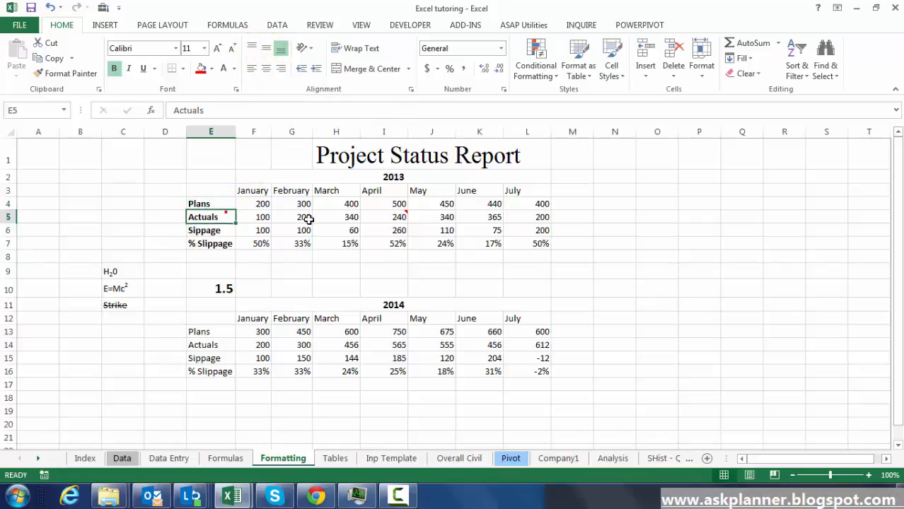
Try text wrapping on the Project Status Report title in cell H1 and turn it off again.
{"action": "left_click", "coordinate": [344, 156]}
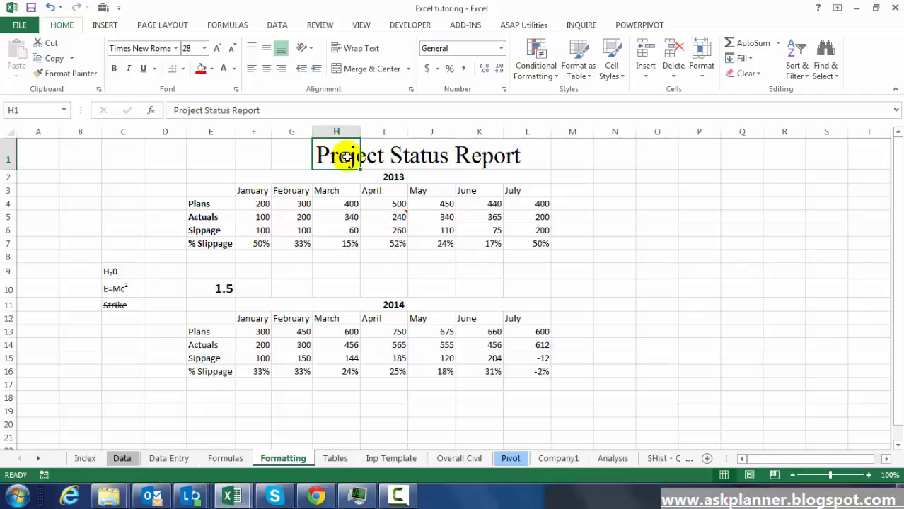
{"action": "left_click", "coordinate": [356, 49]}
{"action": "left_click", "coordinate": [355, 49]}
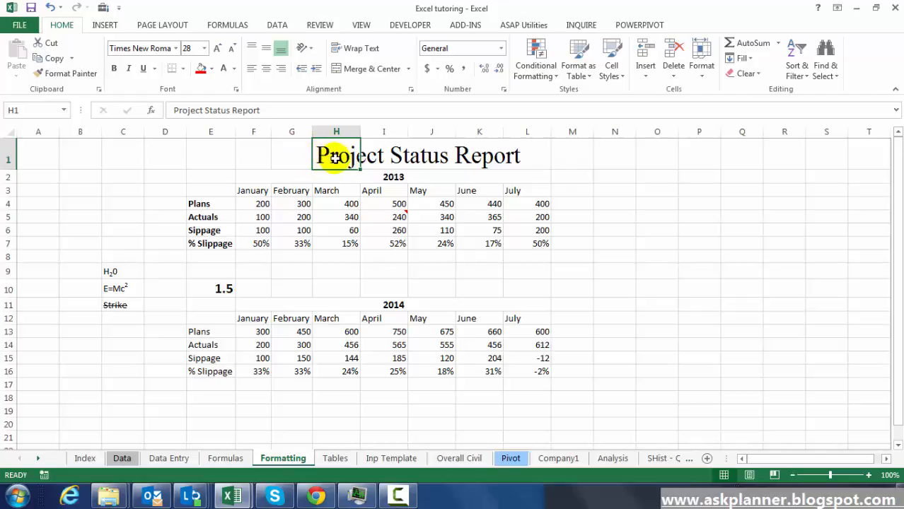
Enter the text reort in cell I1, next to the title cell, and reselect that cell.
{"action": "left_click", "coordinate": [382, 155]}
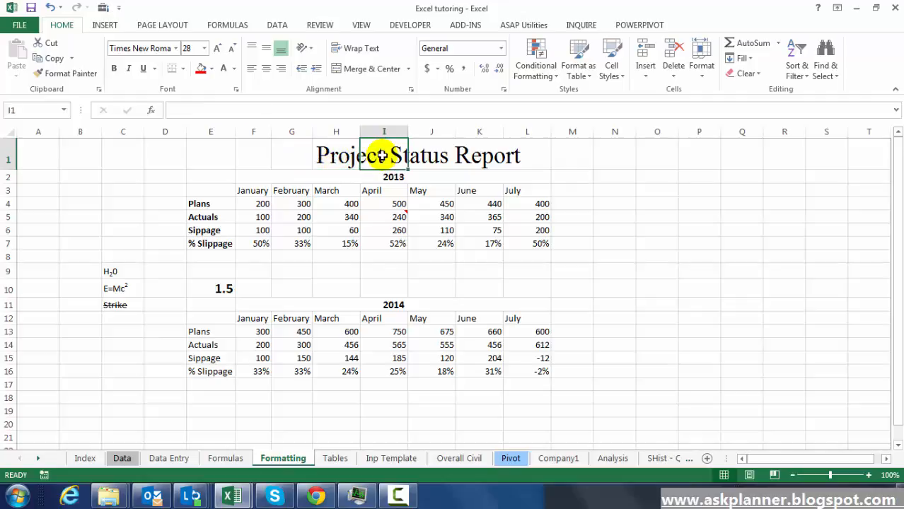
{"action": "type", "text": "re"}
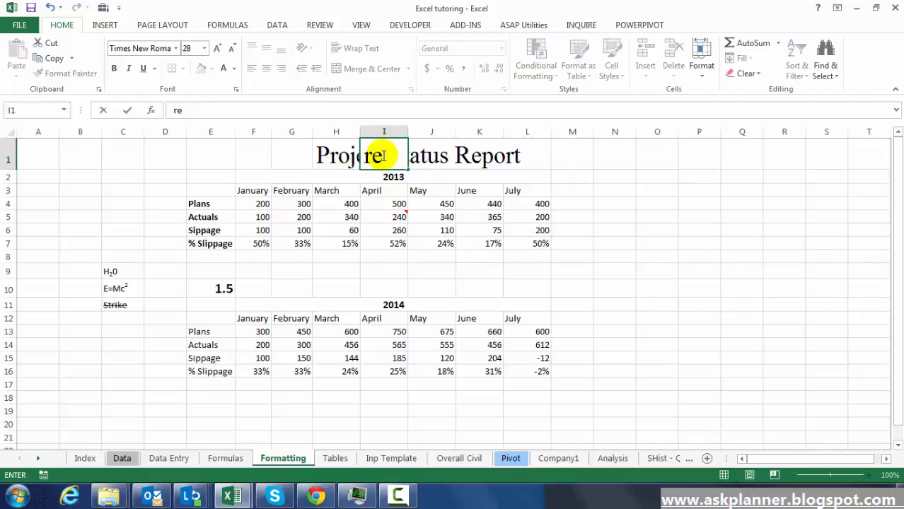
{"action": "type", "text": "port"}
{"action": "key", "text": "Return"}
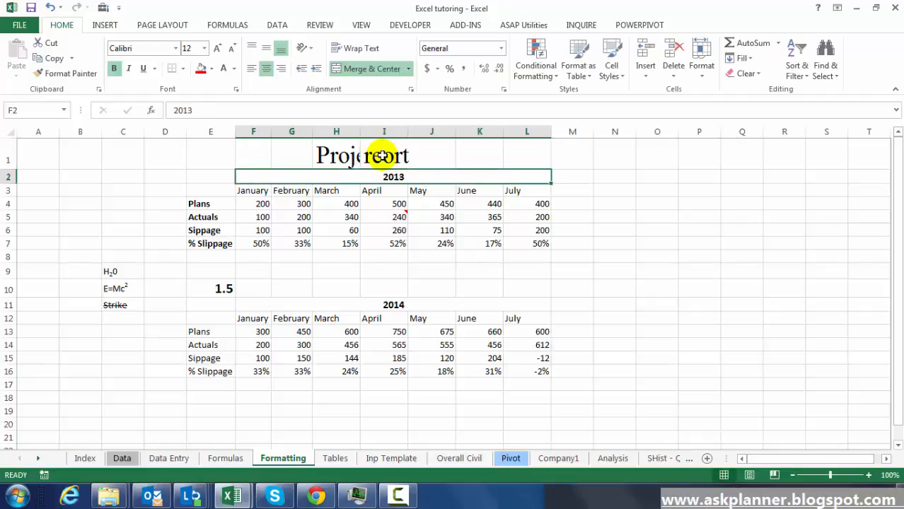
{"action": "left_click", "coordinate": [380, 157]}
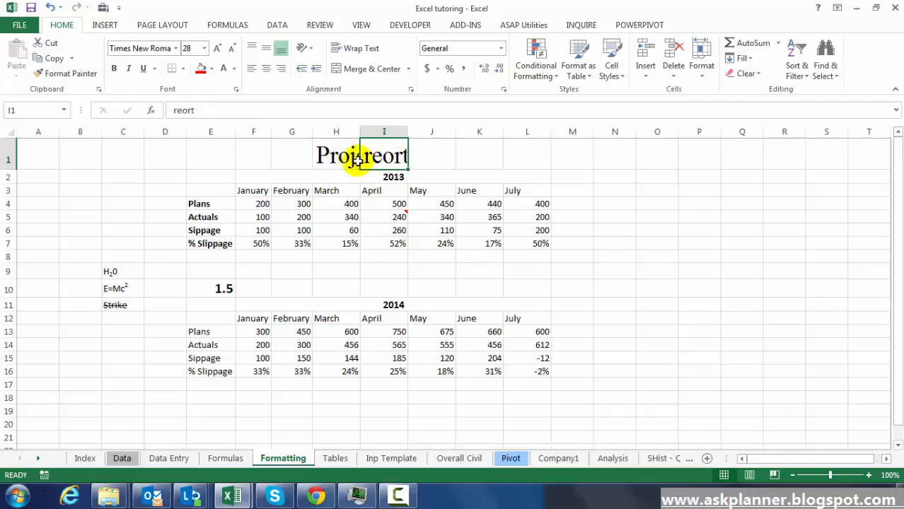
Wrap the Project Status Report title in cell H1 and clear the text from the neighbouring cell I1.
{"action": "left_click", "coordinate": [350, 157]}
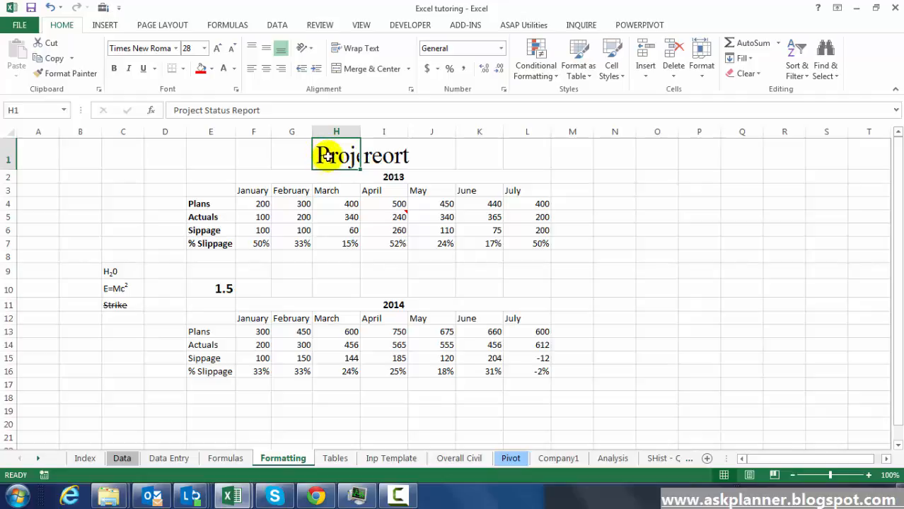
{"action": "left_click", "coordinate": [353, 55]}
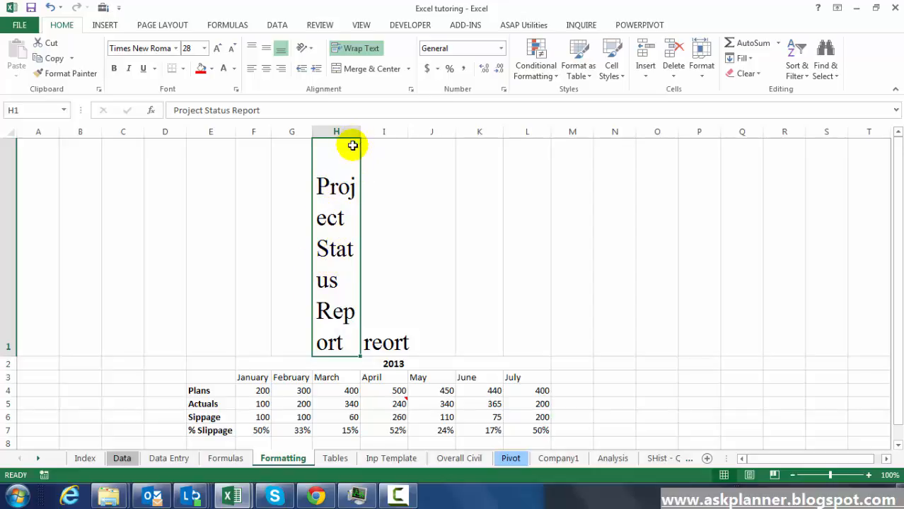
{"action": "left_click", "coordinate": [382, 308]}
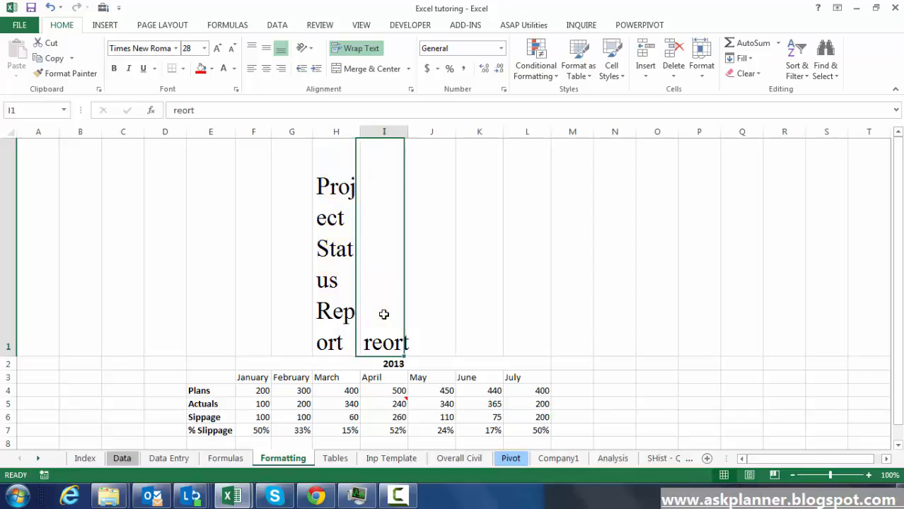
{"action": "key", "text": "Delete"}
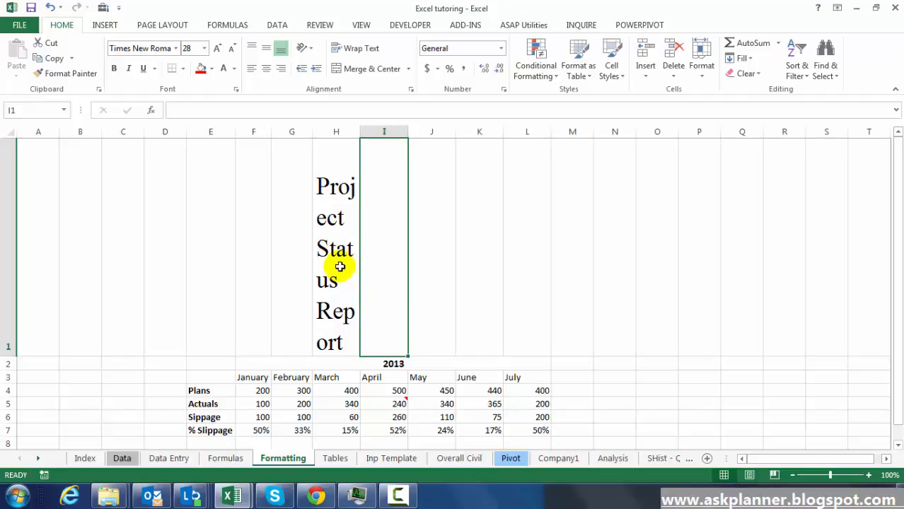
Merge and center the title across E1:L1 and shrink row 1 to fit the single-line title.
{"action": "left_click_drag", "start_coordinate": [343, 262], "coordinate": [216, 270]}
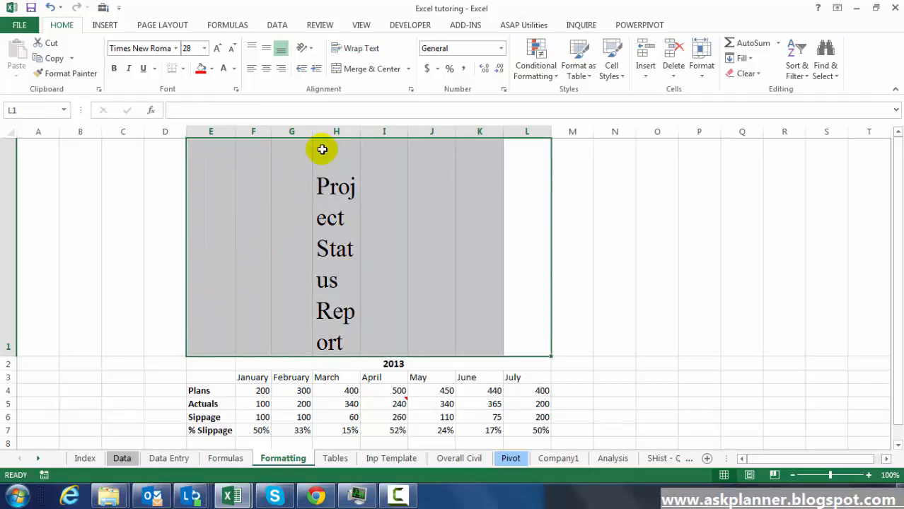
{"action": "left_click", "coordinate": [367, 70]}
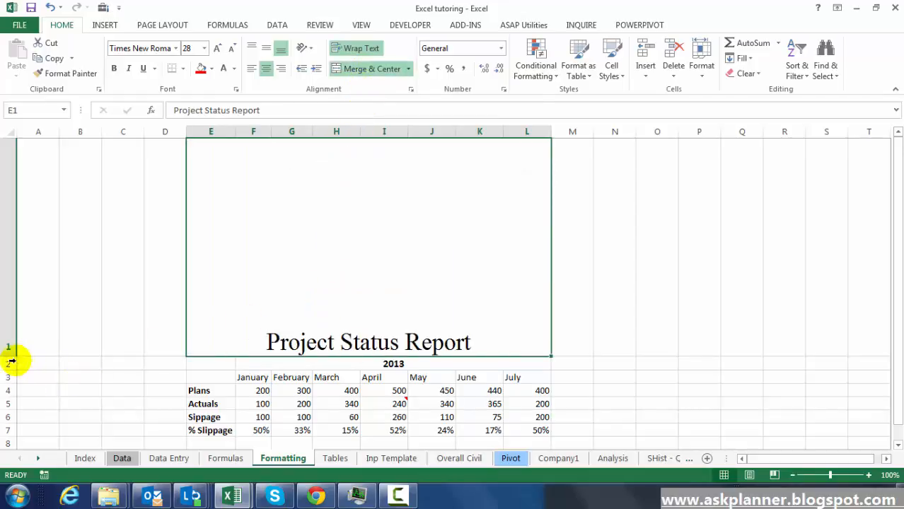
{"action": "left_click_drag", "start_coordinate": [8, 357], "coordinate": [21, 170]}
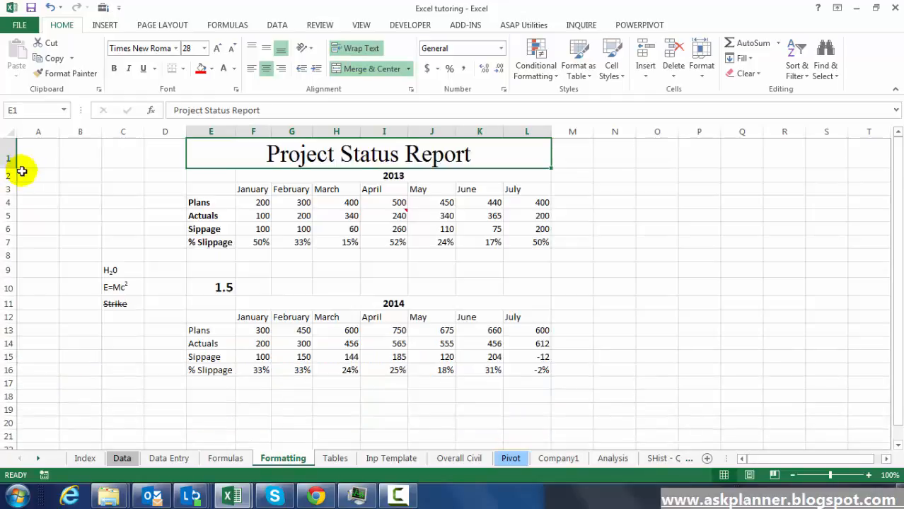
{"action": "left_click", "coordinate": [240, 203]}
{"action": "left_click", "coordinate": [216, 157]}
{"action": "left_click_drag", "start_coordinate": [381, 156], "coordinate": [490, 247]}
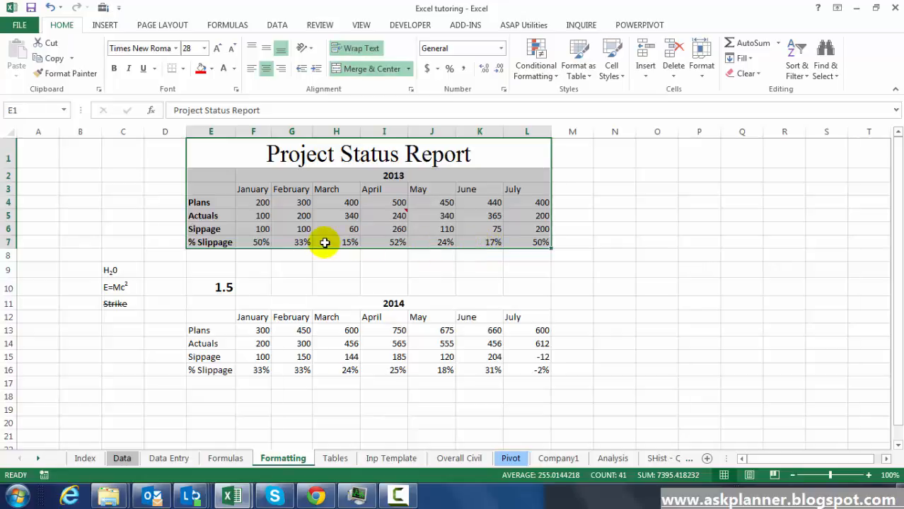
{"action": "left_click", "coordinate": [286, 267]}
{"action": "left_click", "coordinate": [233, 161]}
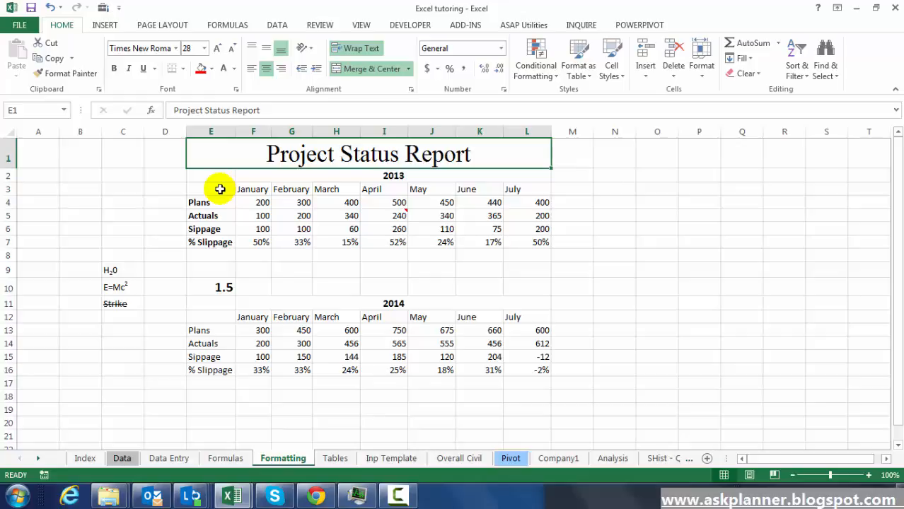
{"action": "left_click", "coordinate": [220, 213]}
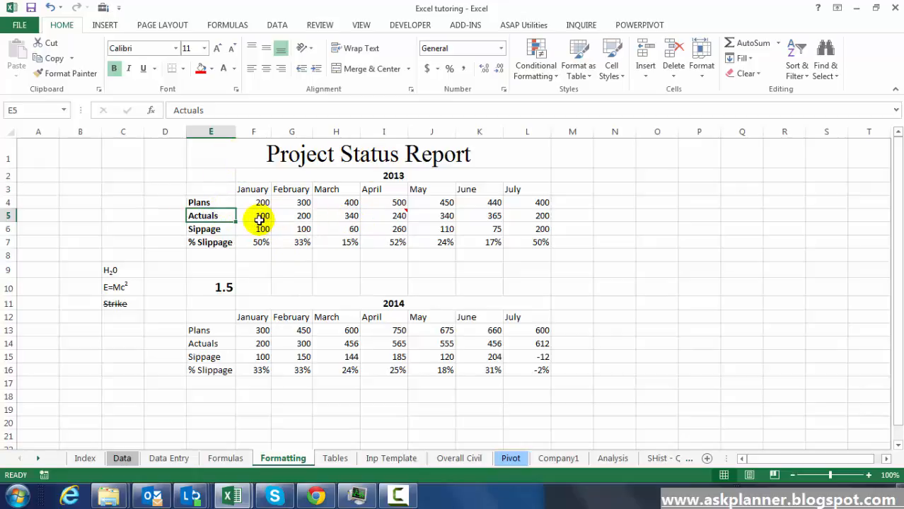
Apply All Borders to the title and 2013 table, cells E1:L7.
{"action": "left_click_drag", "start_coordinate": [209, 155], "coordinate": [503, 244]}
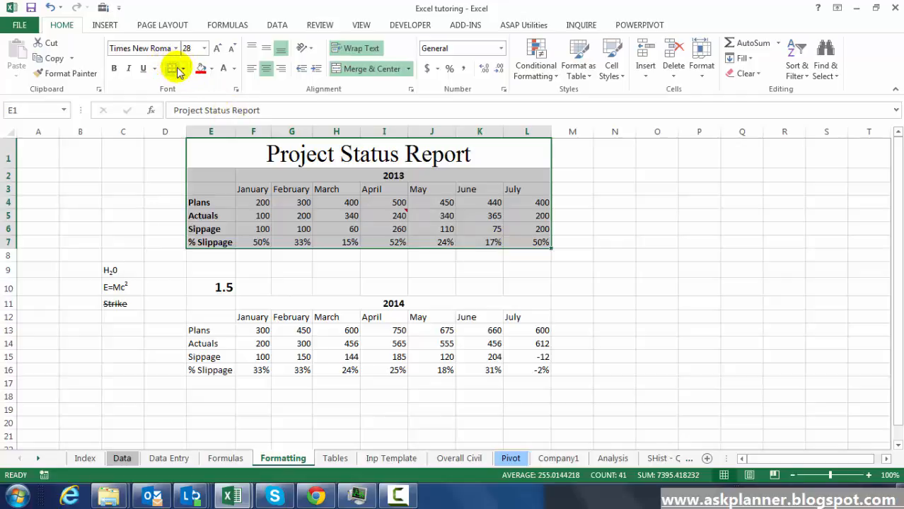
{"action": "left_click", "coordinate": [183, 70]}
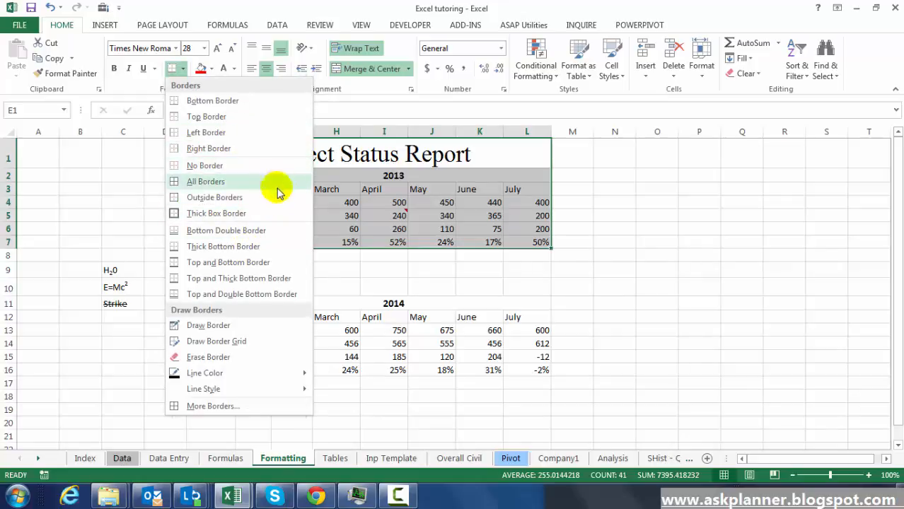
{"action": "left_click", "coordinate": [236, 184]}
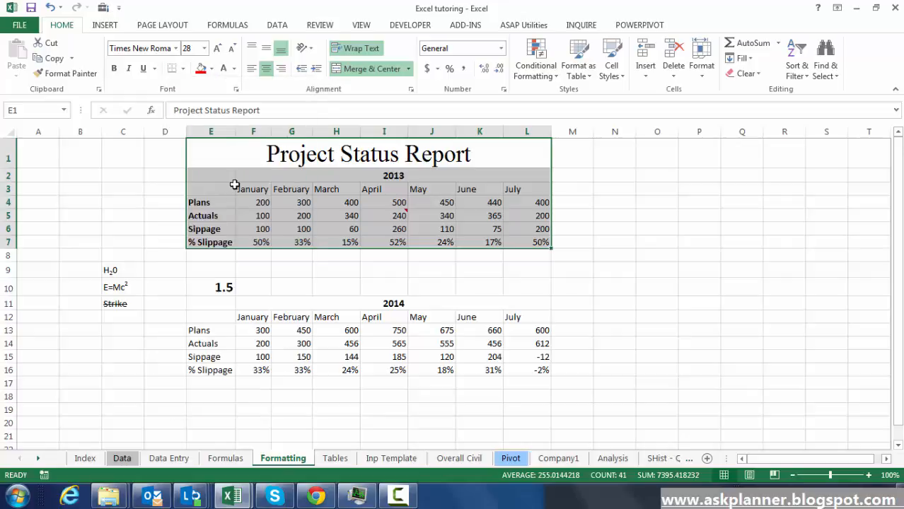
{"action": "left_click", "coordinate": [287, 268]}
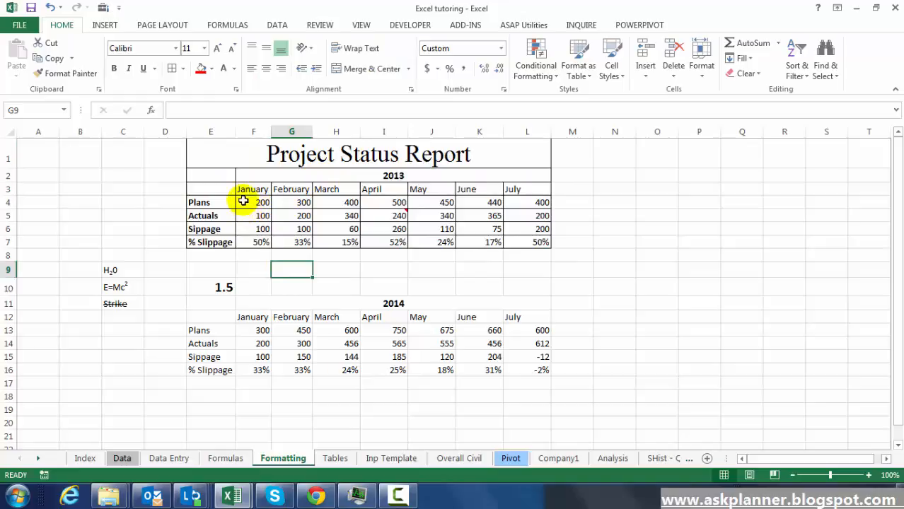
Add a Thick Box Border around the title and 2013 table in E1:L7.
{"action": "left_click_drag", "start_coordinate": [217, 153], "coordinate": [502, 242]}
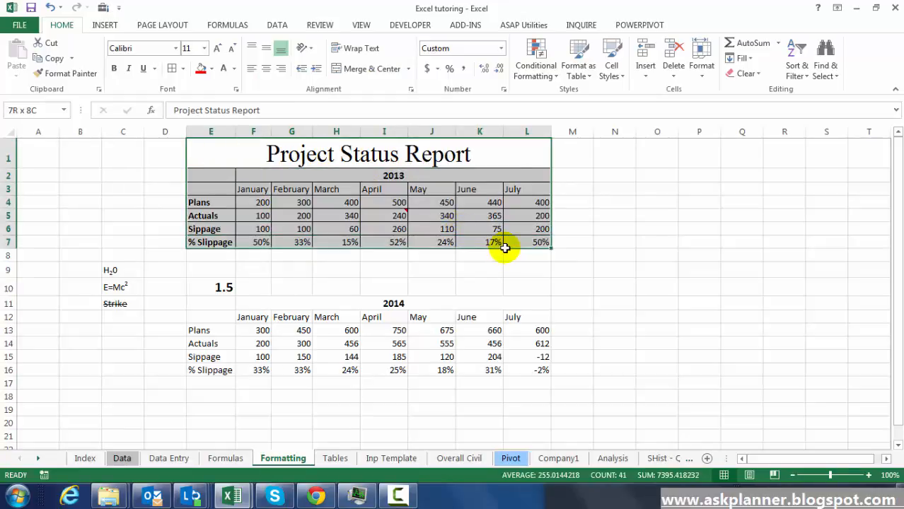
{"action": "left_click", "coordinate": [182, 70]}
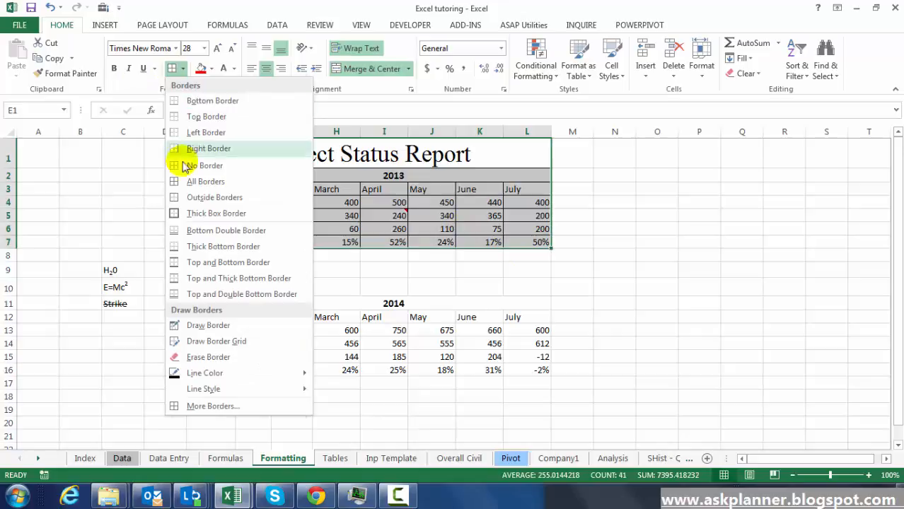
{"action": "left_click", "coordinate": [199, 214]}
{"action": "left_click", "coordinate": [159, 217]}
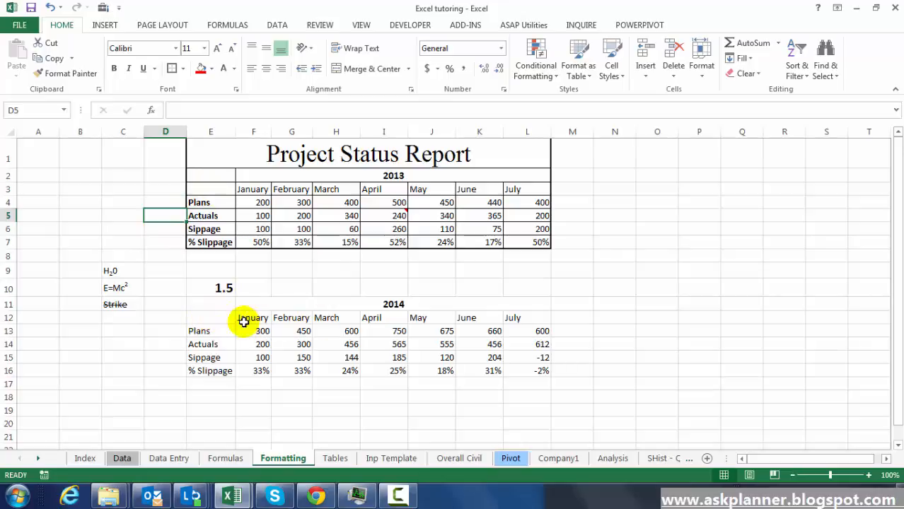
Open the Format Cells border settings for the 2014 table, cells E11:L16, and look at the line color options.
{"action": "left_click_drag", "start_coordinate": [211, 307], "coordinate": [495, 372]}
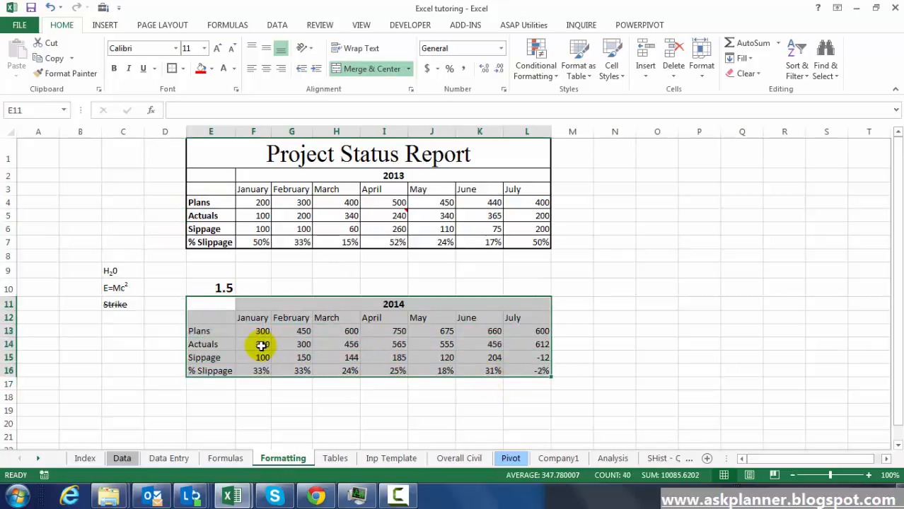
{"action": "right_click", "coordinate": [227, 331]}
{"action": "left_click", "coordinate": [262, 259]}
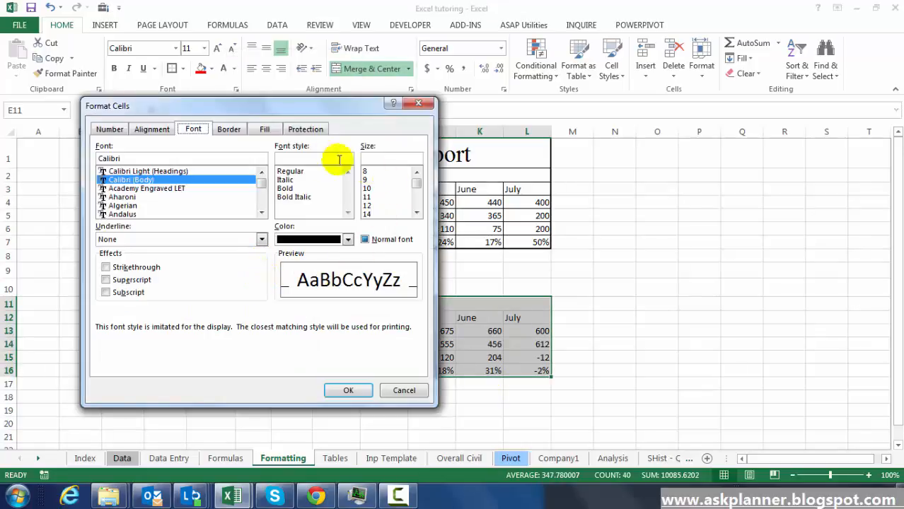
{"action": "left_click", "coordinate": [231, 128]}
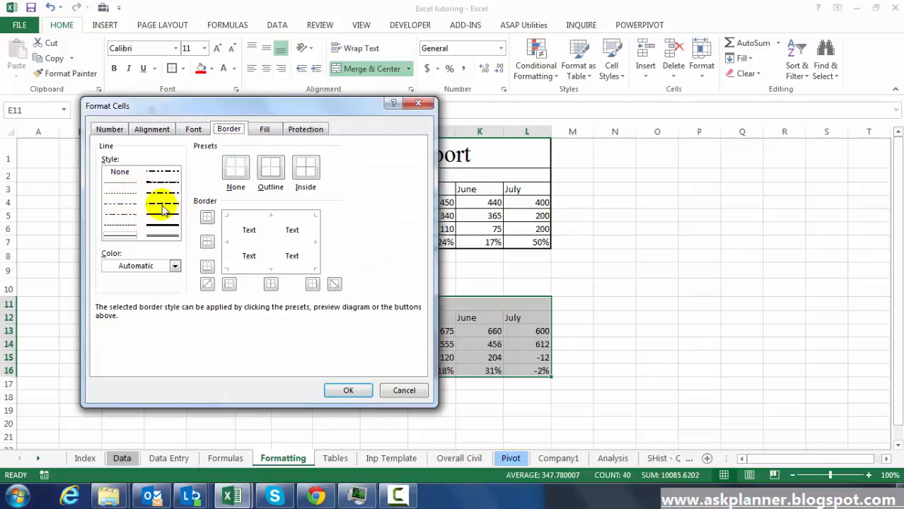
{"action": "left_click", "coordinate": [147, 269]}
{"action": "left_click", "coordinate": [154, 273]}
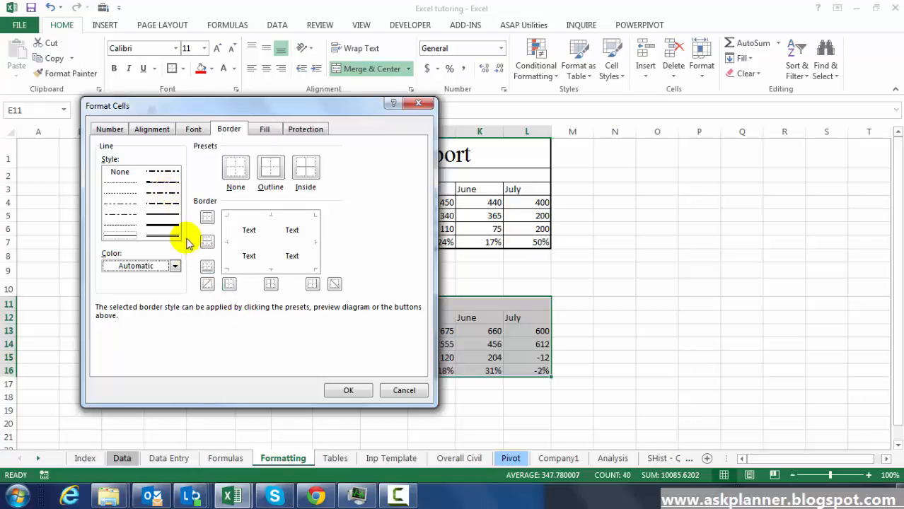
Apply the medium solid line style to the outer edges and inner gridlines of the 2014 table.
{"action": "left_click", "coordinate": [169, 215]}
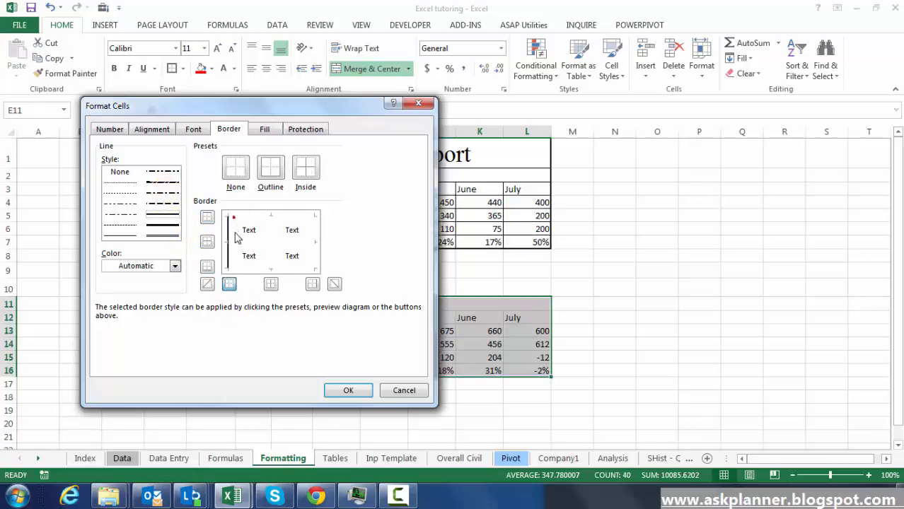
{"action": "left_click", "coordinate": [254, 215]}
{"action": "left_click", "coordinate": [311, 229]}
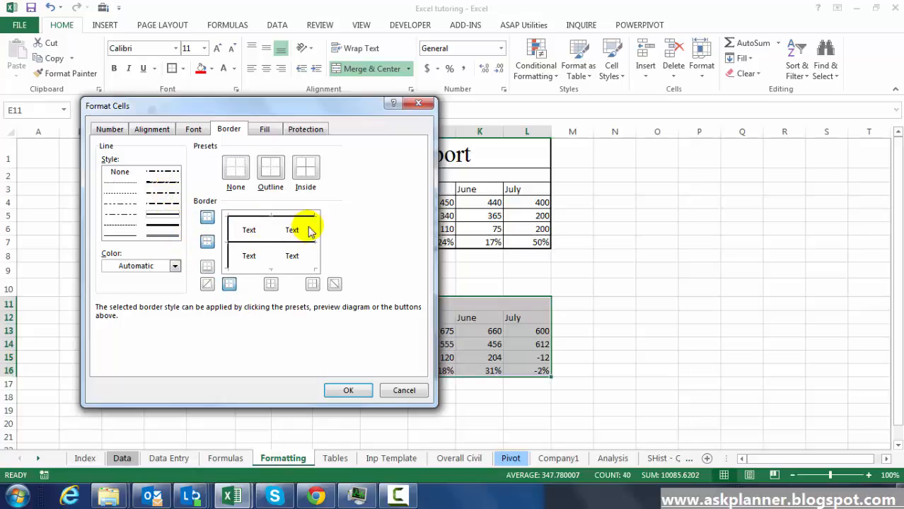
{"action": "left_click", "coordinate": [297, 266]}
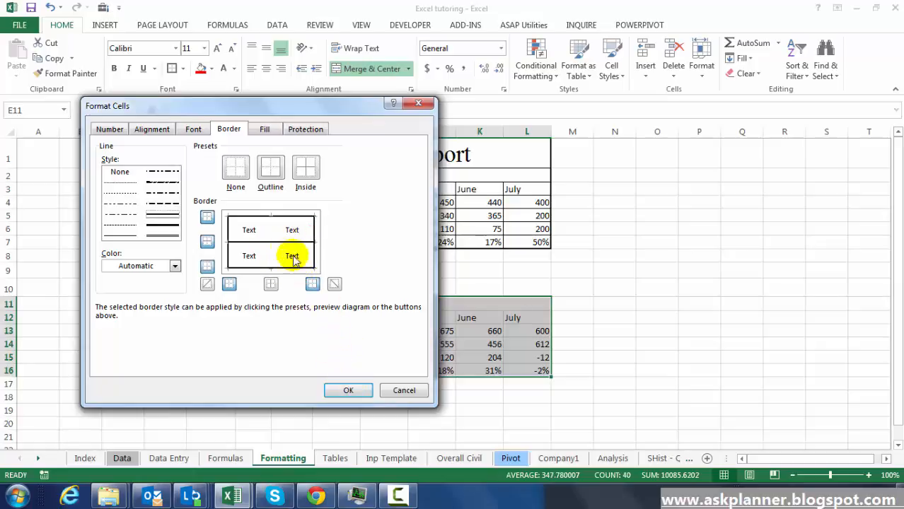
{"action": "left_click", "coordinate": [271, 239]}
{"action": "left_click", "coordinate": [347, 391]}
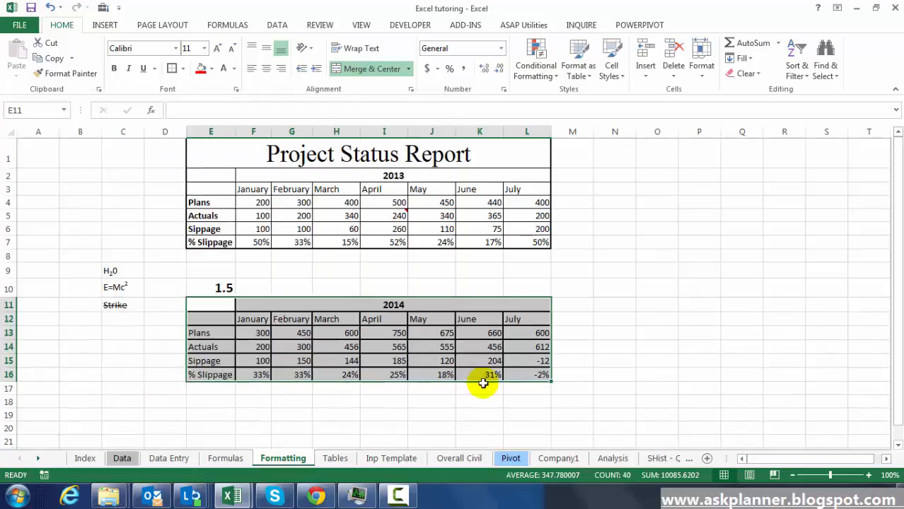
{"action": "left_click", "coordinate": [574, 321]}
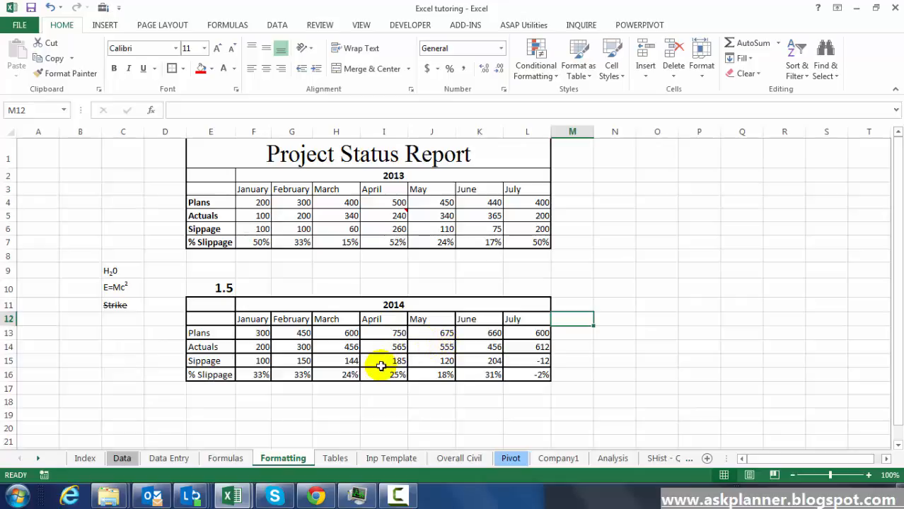
Format the January 2013 Plans value in F4 as Number and change it to comma style.
{"action": "left_click_drag", "start_coordinate": [263, 203], "coordinate": [512, 241]}
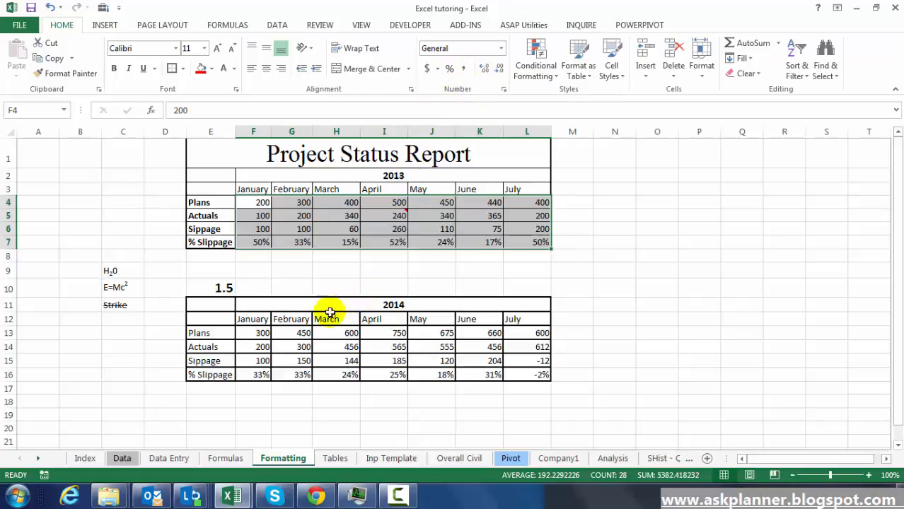
{"action": "left_click", "coordinate": [257, 204]}
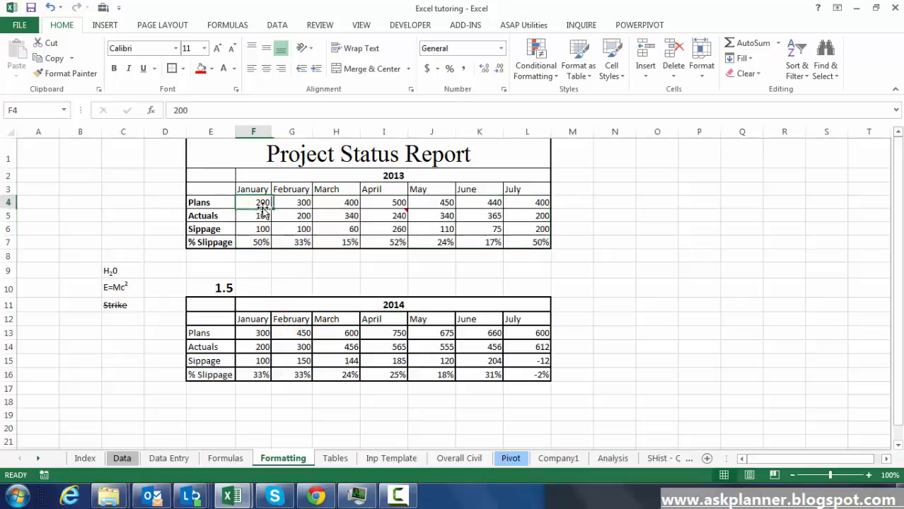
{"action": "left_click", "coordinate": [501, 48]}
{"action": "left_click", "coordinate": [471, 106]}
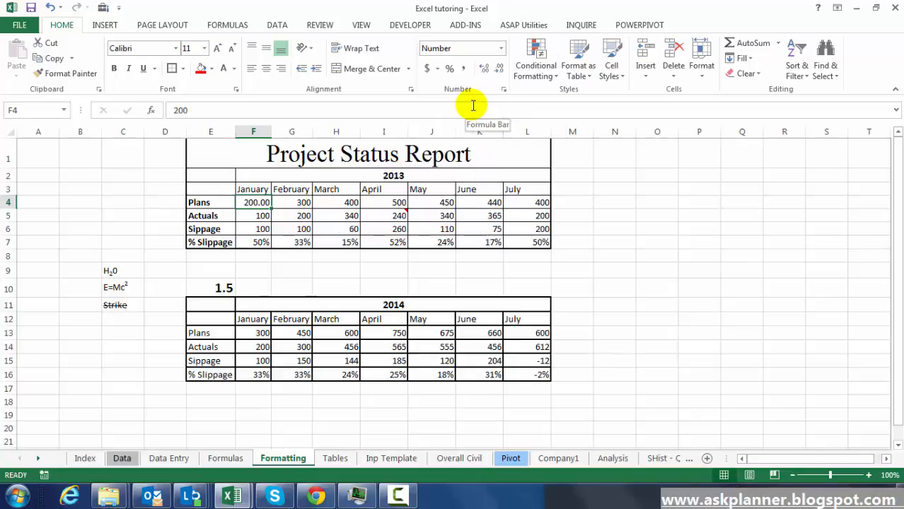
{"action": "left_click", "coordinate": [465, 70]}
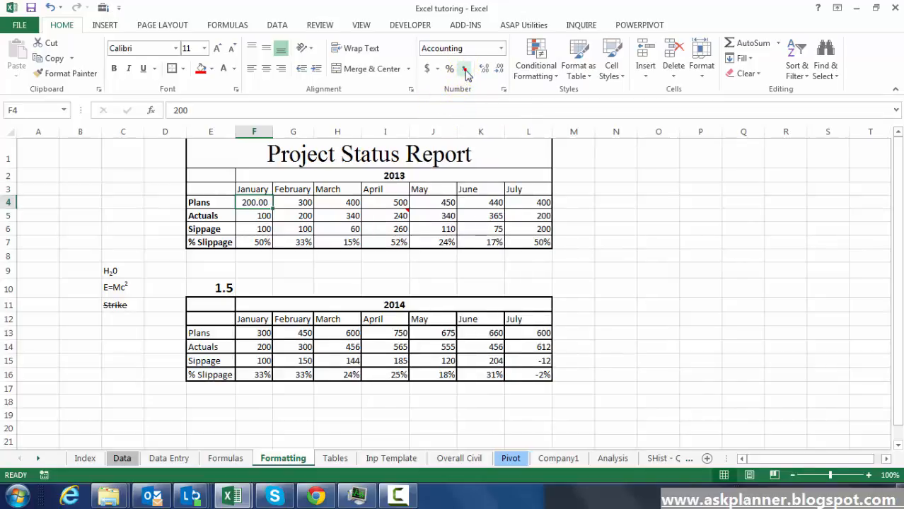
Enter 20000 as the January 2013 Plans value in cell F4.
{"action": "left_click", "coordinate": [263, 211]}
{"action": "left_click", "coordinate": [262, 201]}
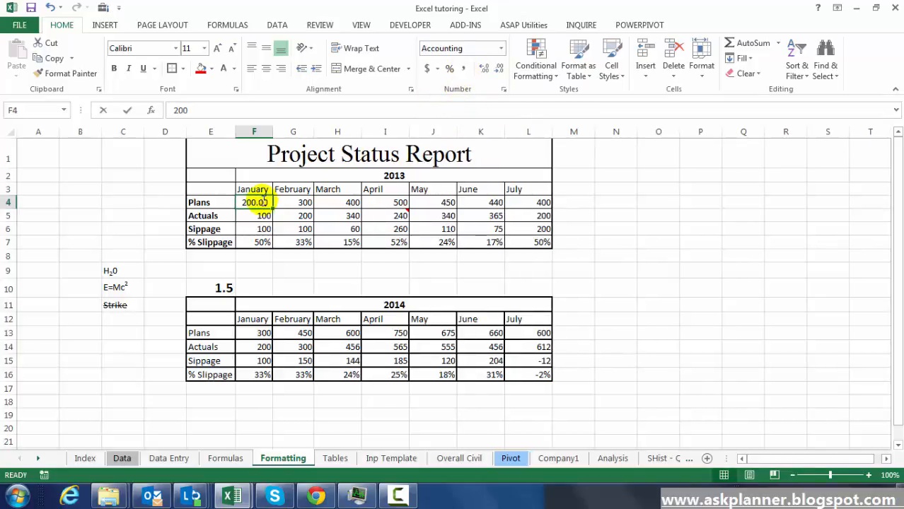
{"action": "type", "text": "2"}
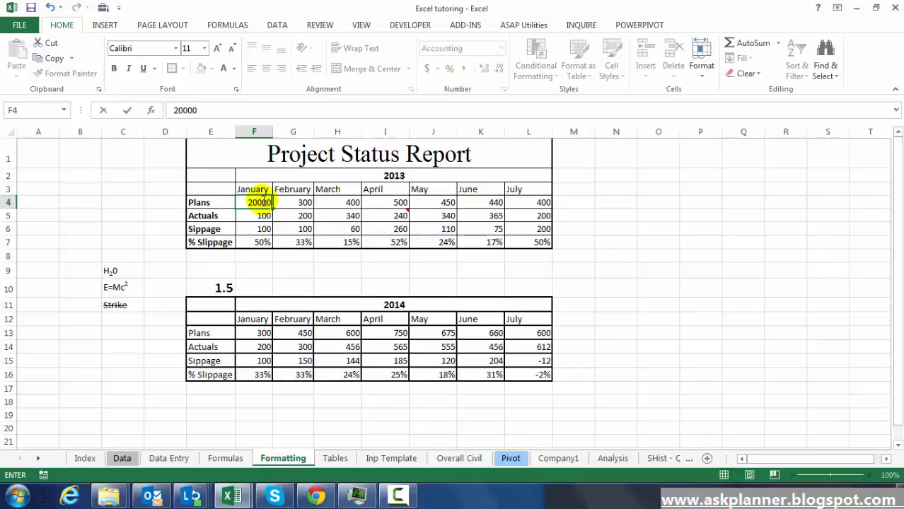
{"action": "key", "text": "Return"}
Try showing more decimal places for the January Plans value in F4 and reduce them back to two.
{"action": "left_click", "coordinate": [271, 204]}
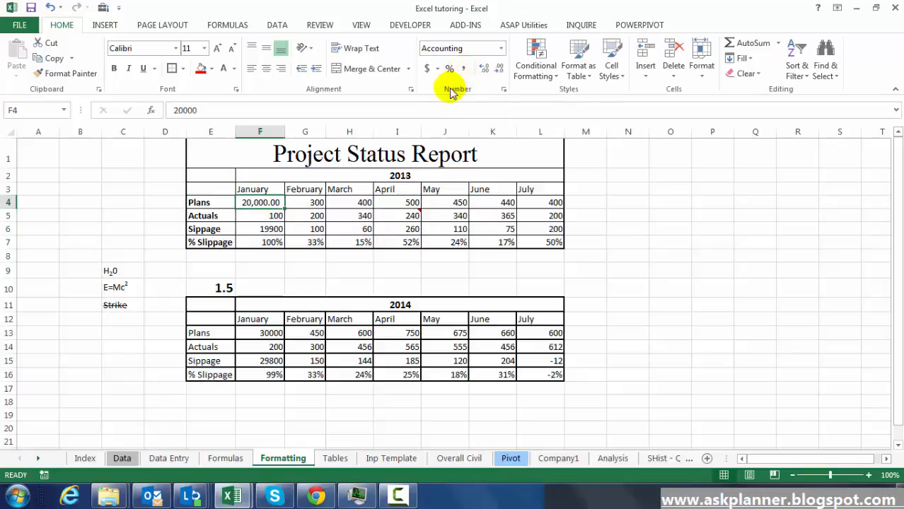
{"action": "left_click", "coordinate": [485, 70]}
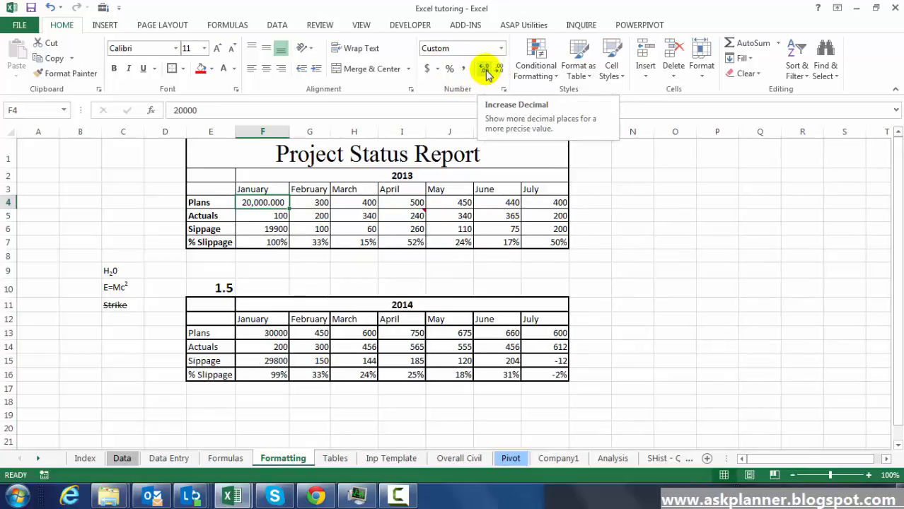
{"action": "left_click", "coordinate": [485, 69]}
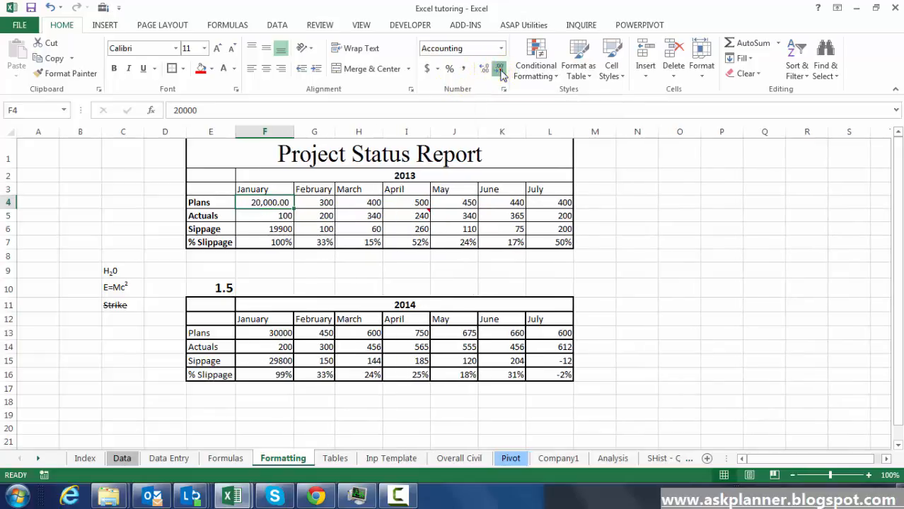
Remove the decimal places from the January 2013 Plans value in cell F4.
{"action": "left_click", "coordinate": [500, 70]}
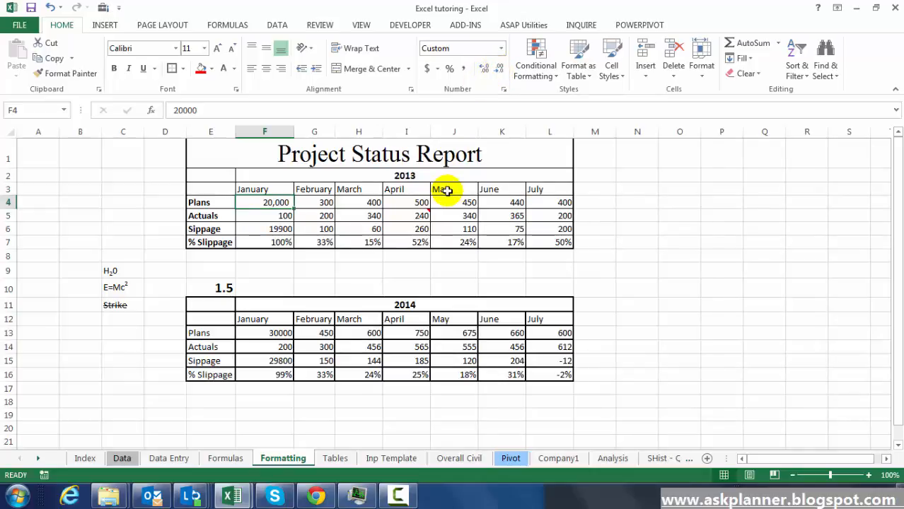
Look through the custom number format codes offered for the February 2013 Plans value in cell G4.
{"action": "right_click", "coordinate": [326, 203]}
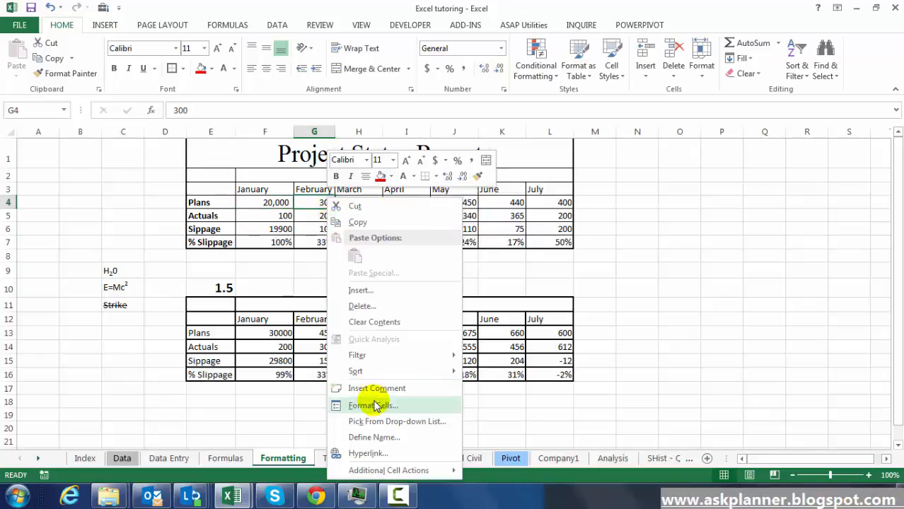
{"action": "left_click", "coordinate": [374, 406]}
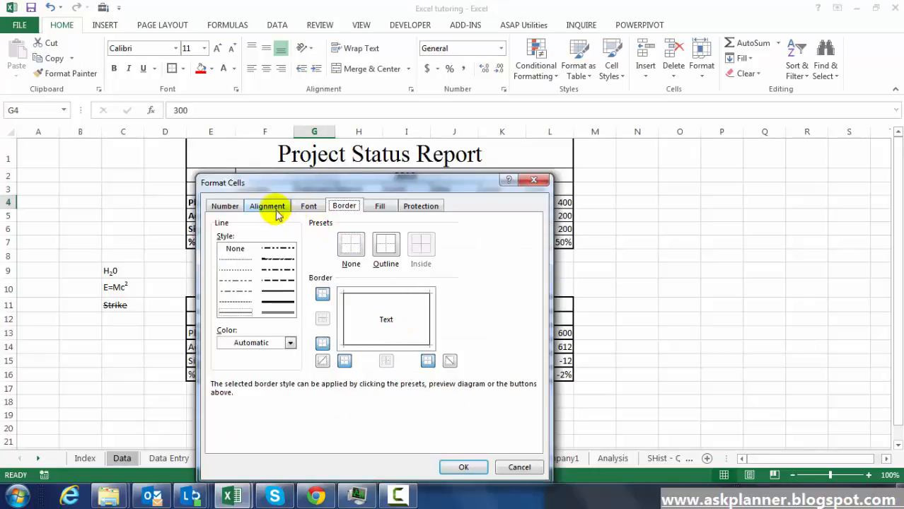
{"action": "left_click", "coordinate": [233, 207]}
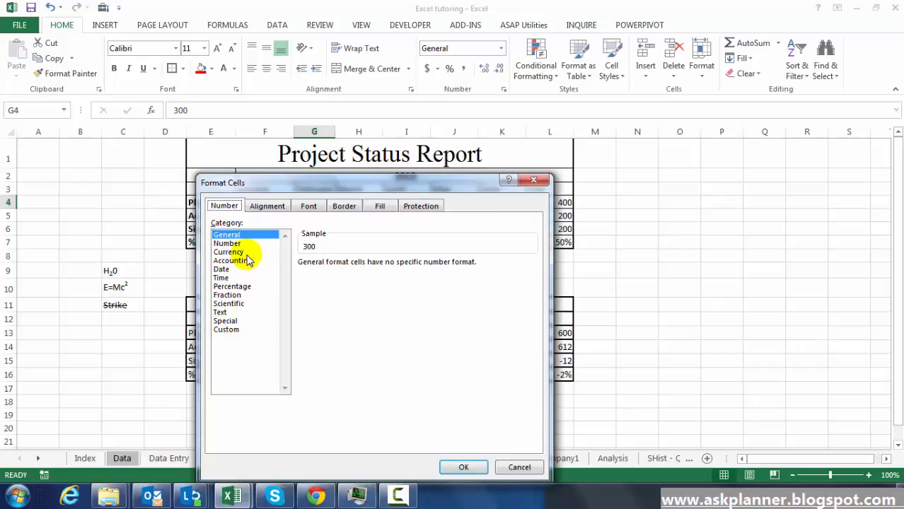
{"action": "left_click", "coordinate": [232, 330]}
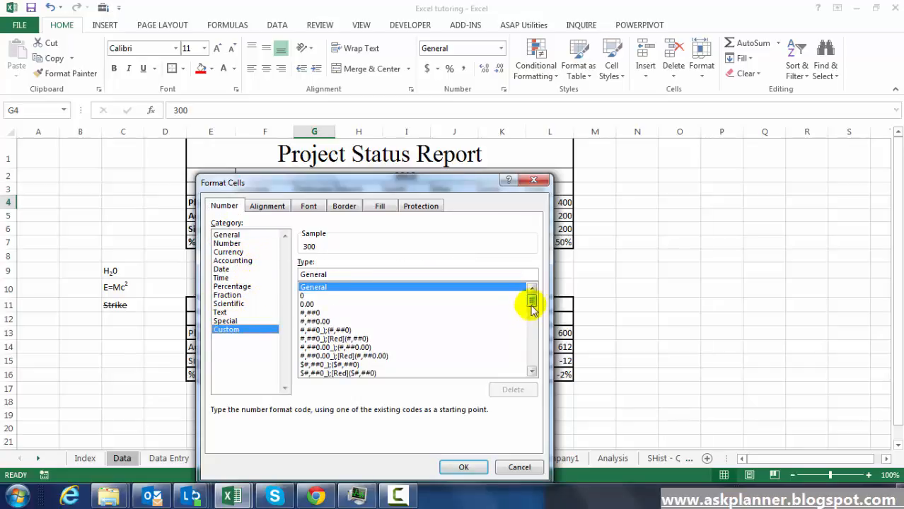
{"action": "mouse_move", "coordinate": [531, 300]}
{"action": "left_mouse_down"}
{"action": "mouse_move", "coordinate": [537, 359]}
{"action": "mouse_move", "coordinate": [536, 299]}
{"action": "left_mouse_up"}
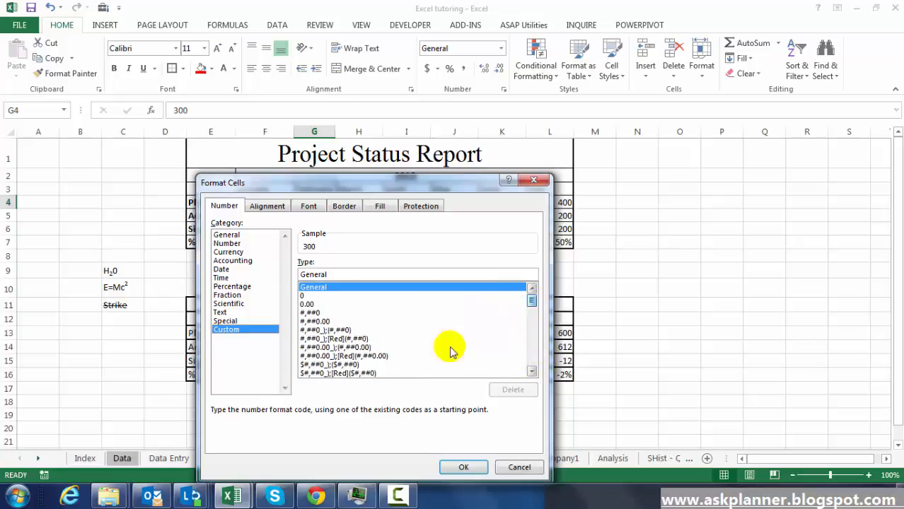
{"action": "left_click", "coordinate": [473, 467]}
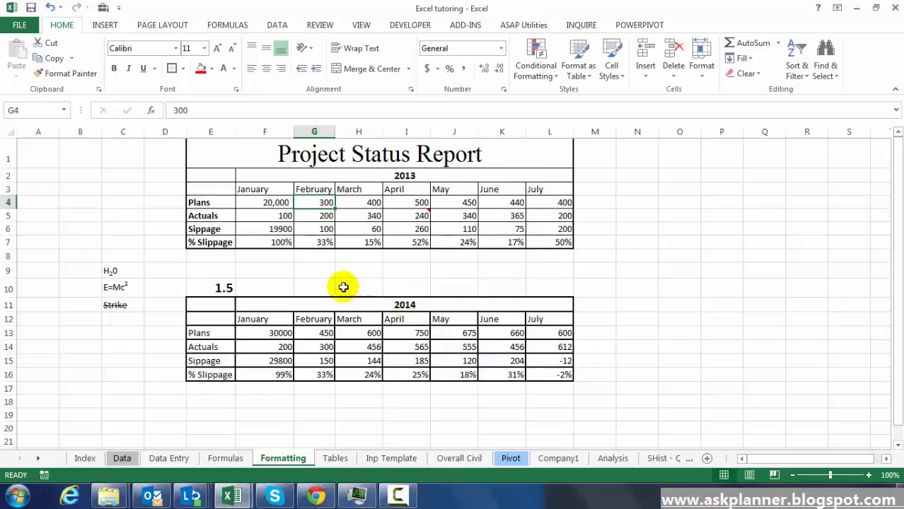
{"action": "left_click", "coordinate": [348, 287]}
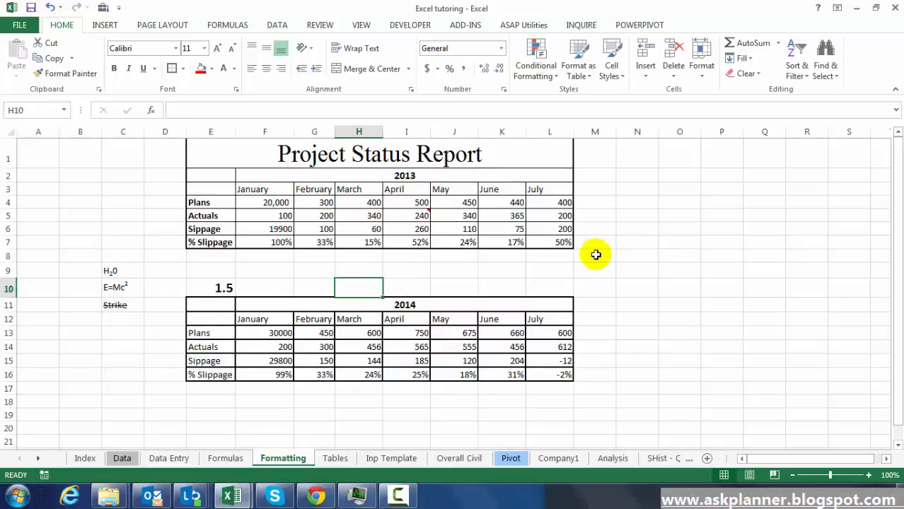
Enter the date 5-Oct in the empty cell N3 beside the 2013 table.
{"action": "left_click", "coordinate": [650, 189]}
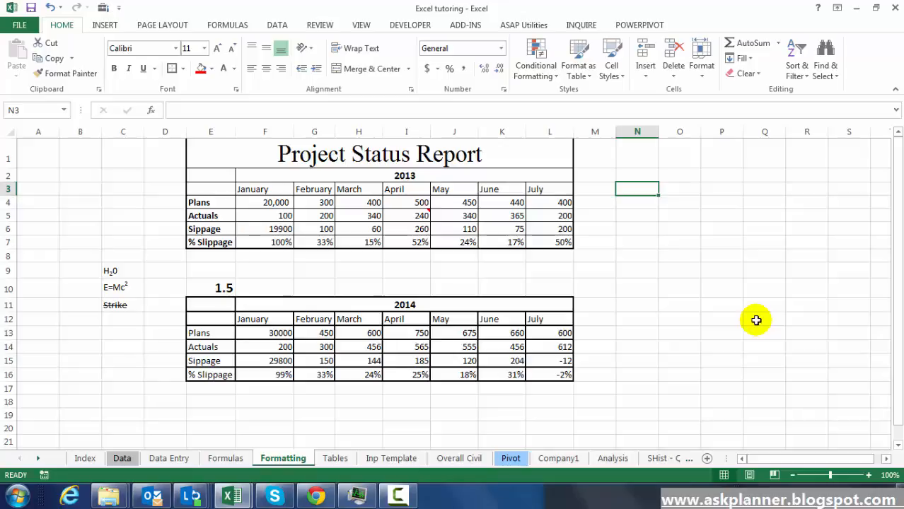
{"action": "type", "text": "5-Oct"}
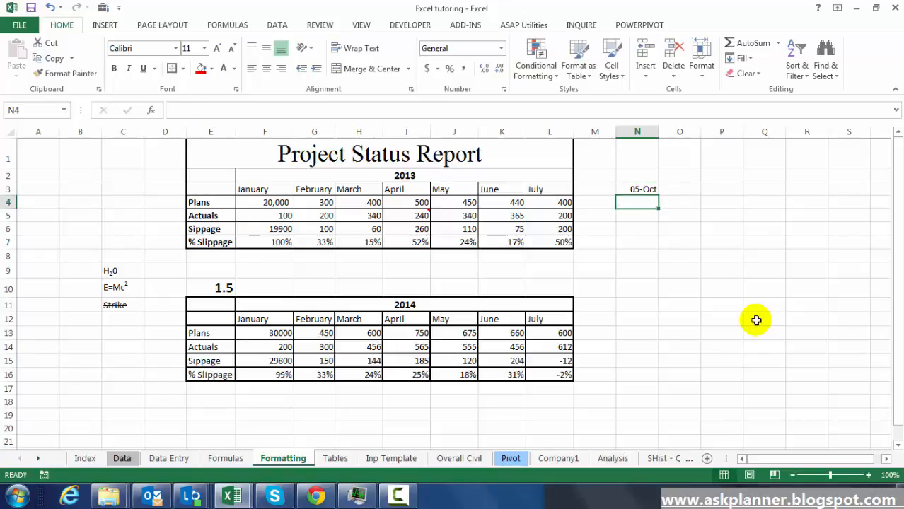
Format the date in cell N3 with the 14-Mar-12 date type, using the English (United States) locale.
{"action": "left_click", "coordinate": [652, 189]}
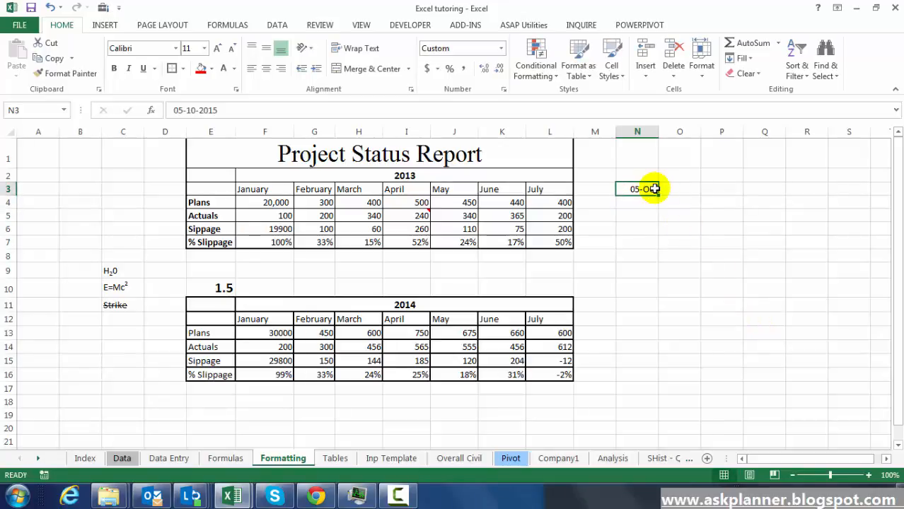
{"action": "right_click", "coordinate": [650, 189]}
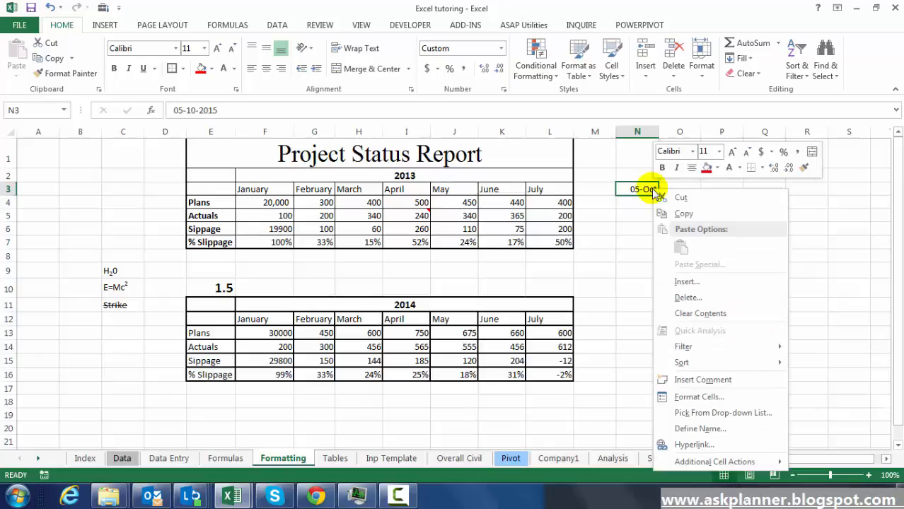
{"action": "left_click", "coordinate": [684, 399]}
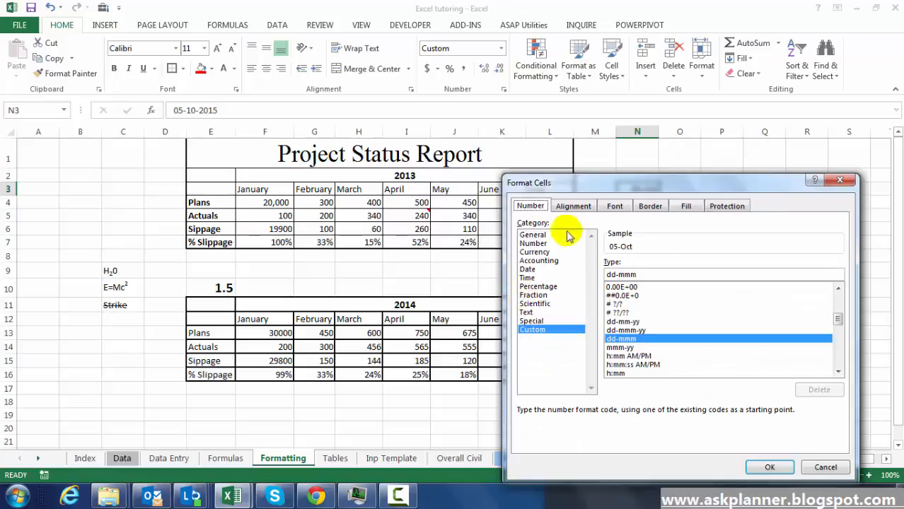
{"action": "left_click", "coordinate": [528, 269]}
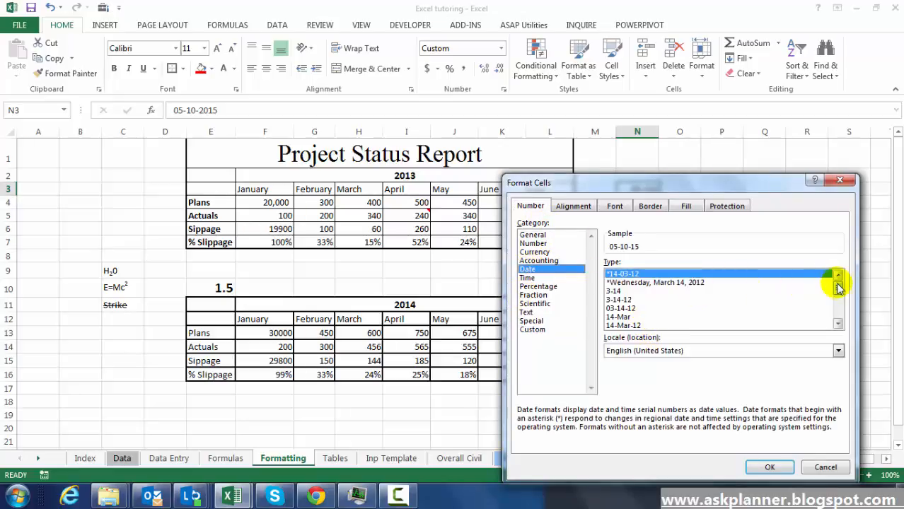
{"action": "left_click_drag", "start_coordinate": [838, 284], "coordinate": [833, 306]}
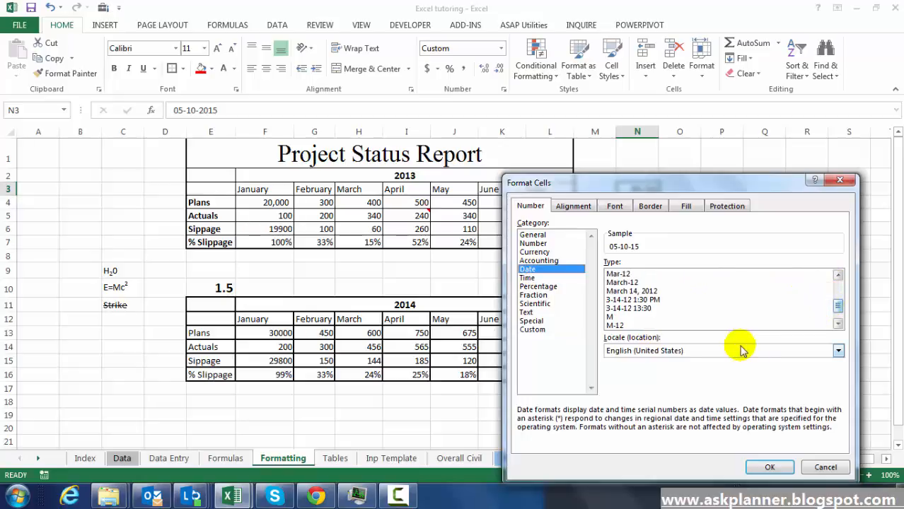
{"action": "left_click", "coordinate": [672, 357]}
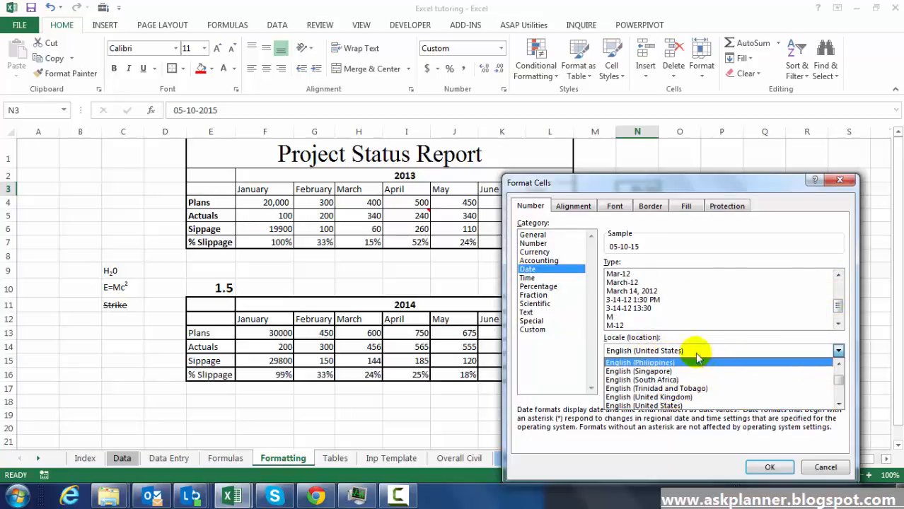
{"action": "left_click", "coordinate": [687, 350]}
{"action": "left_click", "coordinate": [632, 327]}
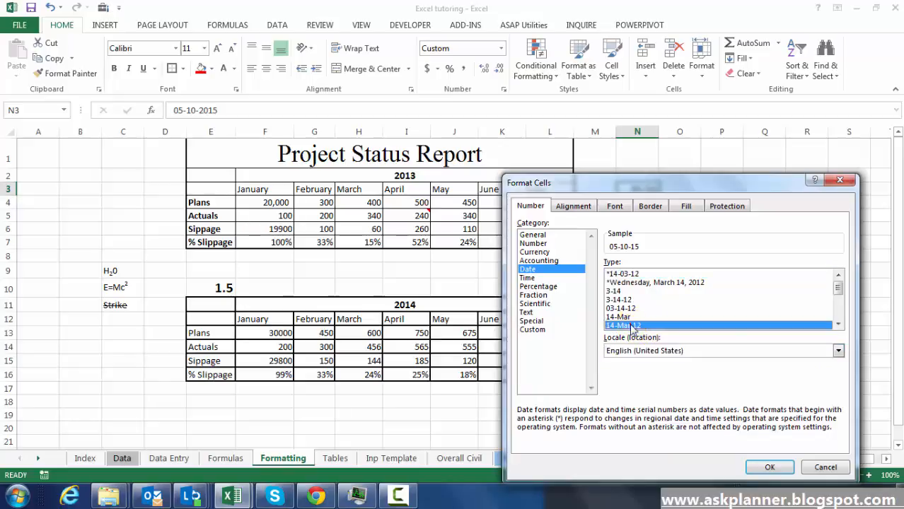
{"action": "left_click_drag", "start_coordinate": [662, 183], "coordinate": [372, 161]}
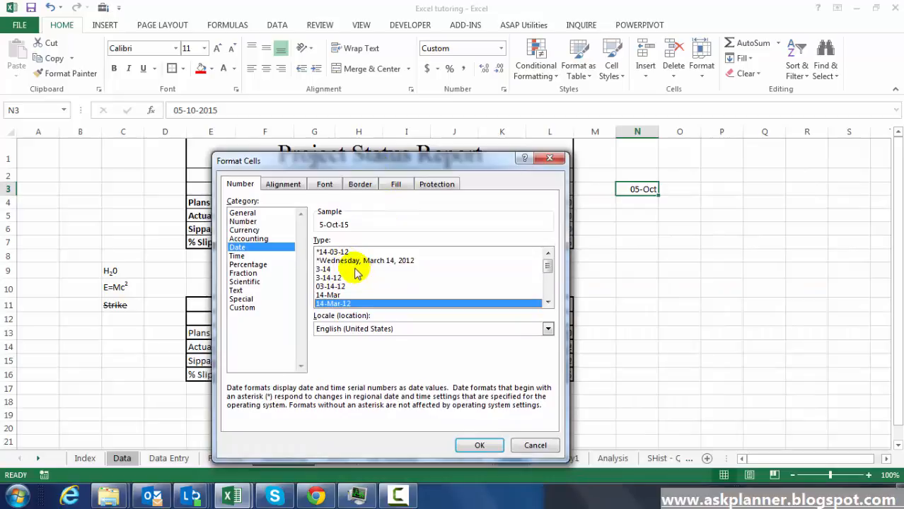
{"action": "left_click", "coordinate": [478, 447]}
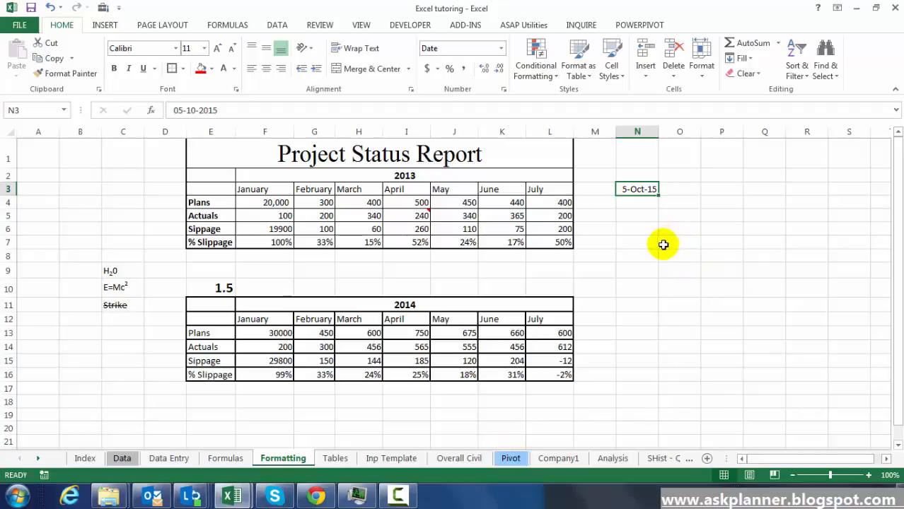
{"action": "left_click", "coordinate": [636, 270]}
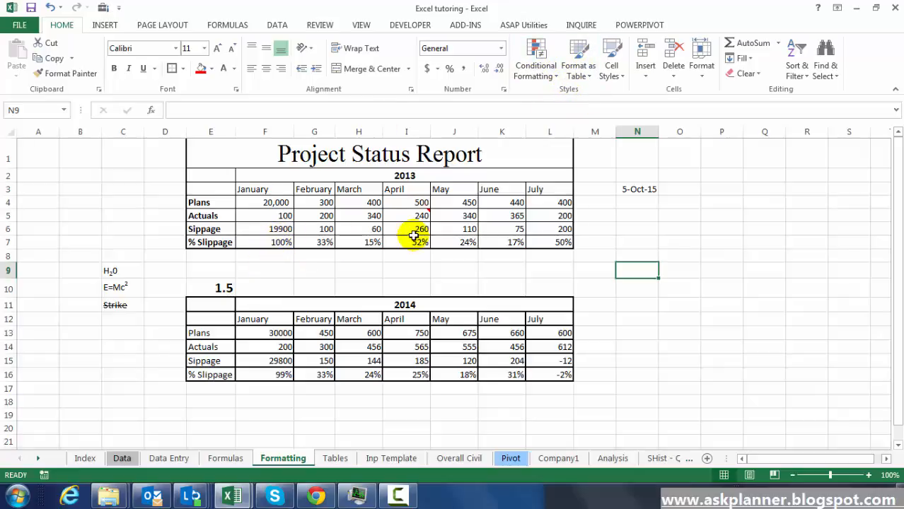
Set up a new conditional formatting rule on the 2013 % Slippage values F7:L7 for cell values greater than 50%.
{"action": "left_click", "coordinate": [265, 243]}
{"action": "key", "text": "ctrl+shift+Right"}
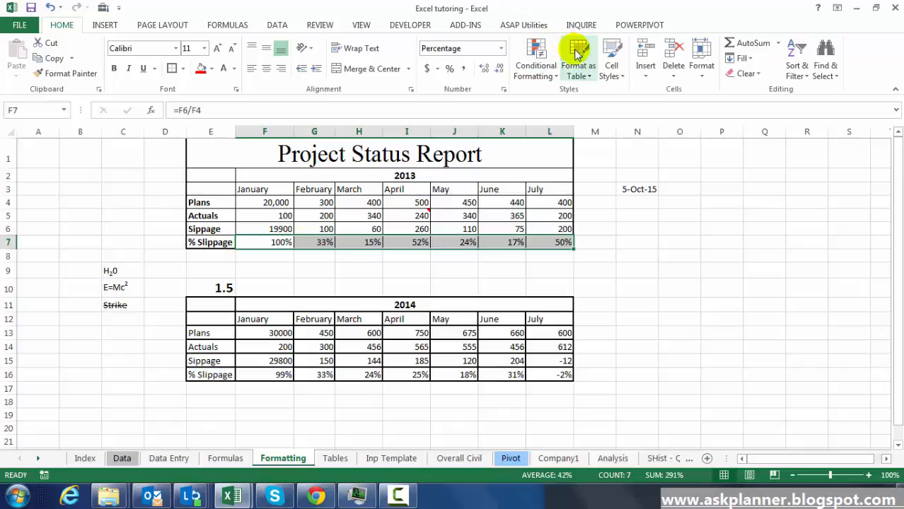
{"action": "left_click", "coordinate": [541, 62]}
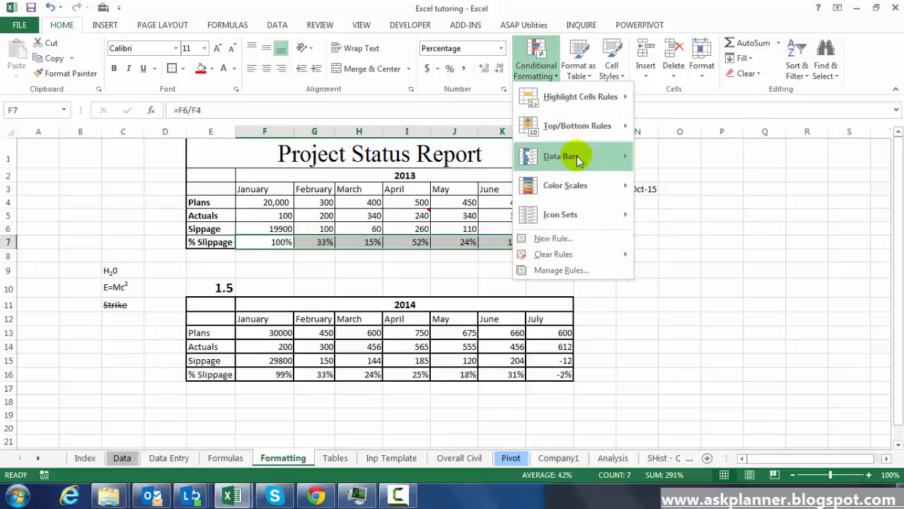
{"action": "mouse_move", "coordinate": [579, 98]}
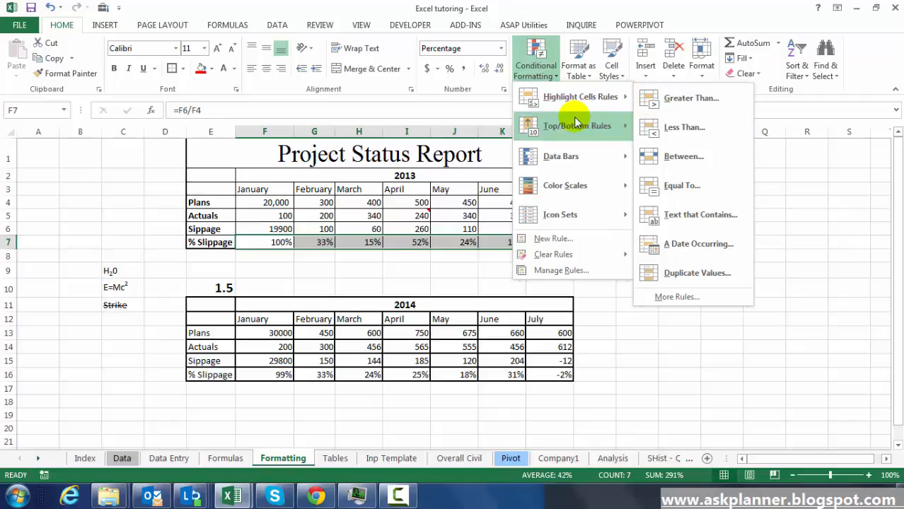
{"action": "mouse_move", "coordinate": [572, 126]}
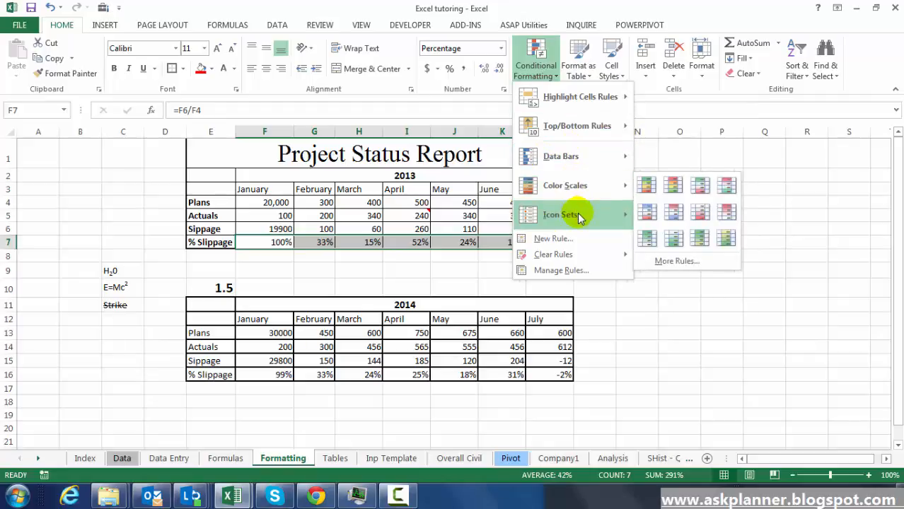
{"action": "mouse_move", "coordinate": [579, 217]}
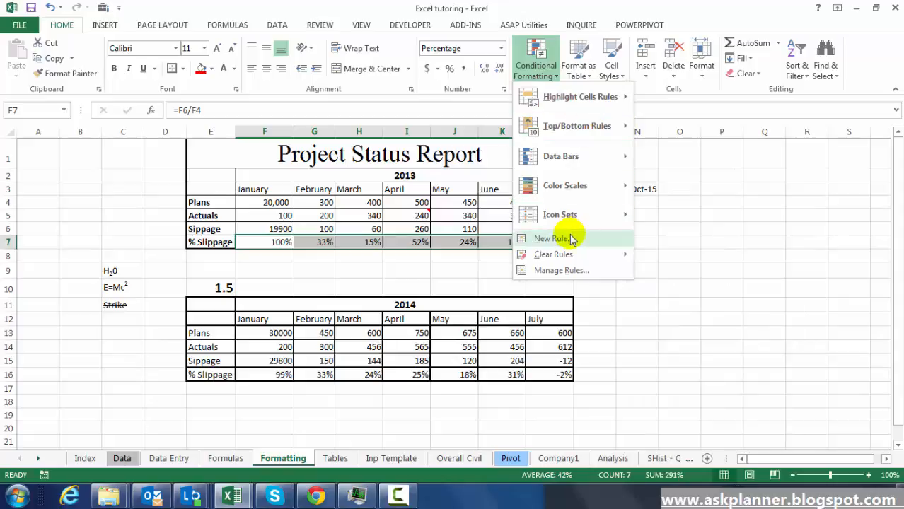
{"action": "left_click", "coordinate": [559, 239]}
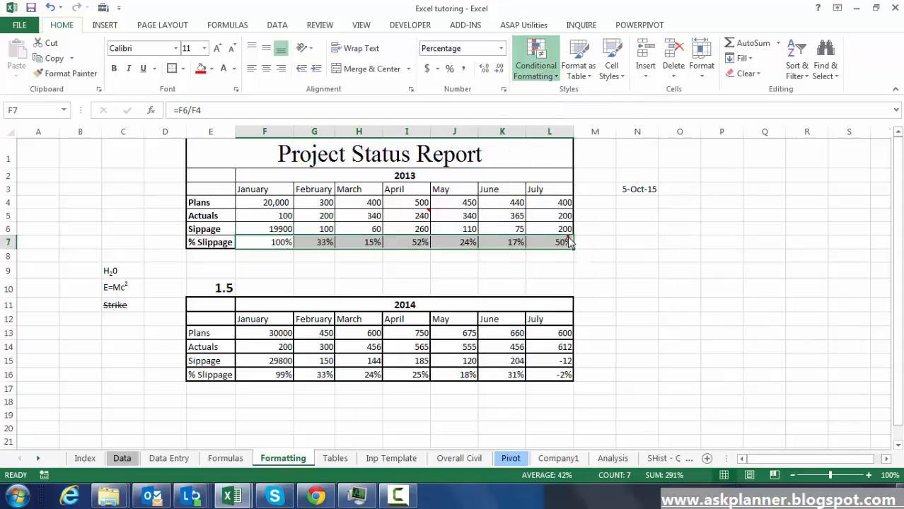
{"action": "left_click_drag", "start_coordinate": [397, 157], "coordinate": [698, 166]}
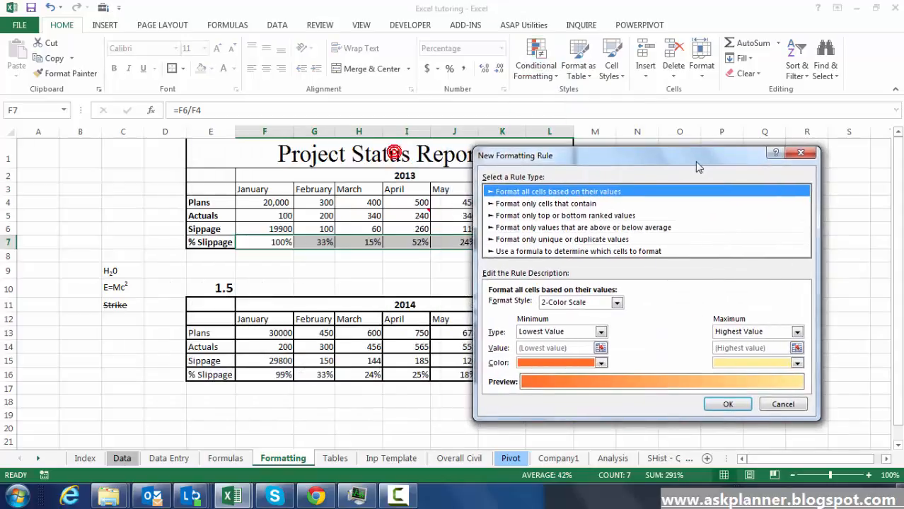
{"action": "left_click", "coordinate": [576, 204]}
{"action": "left_click", "coordinate": [600, 307]}
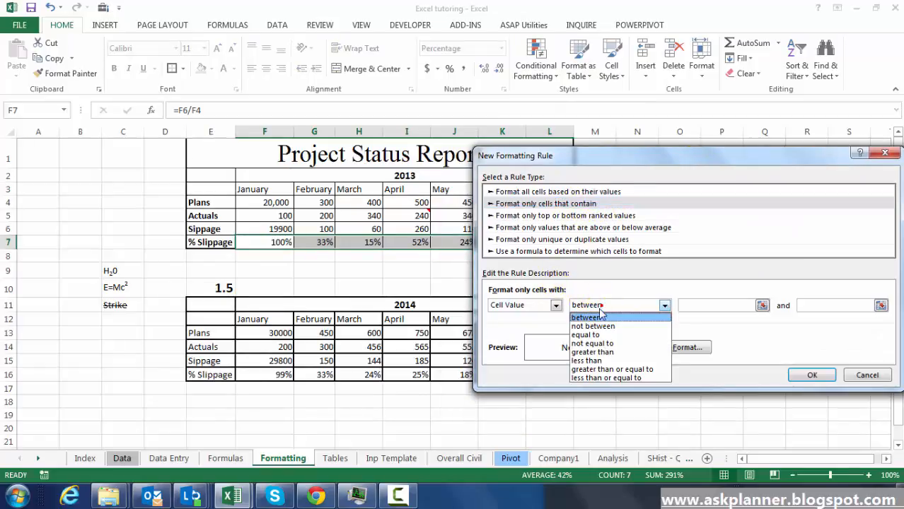
{"action": "left_click", "coordinate": [607, 357]}
{"action": "left_click", "coordinate": [702, 311]}
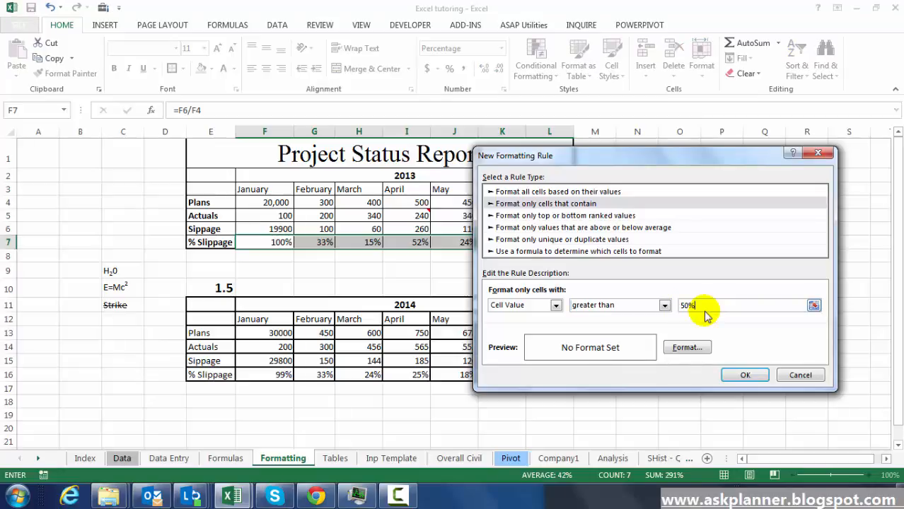
{"action": "type", "text": "50%"}
Give the greater-than-50% rule a green background fill and apply it to the 2013 % Slippage row.
{"action": "left_click", "coordinate": [687, 348]}
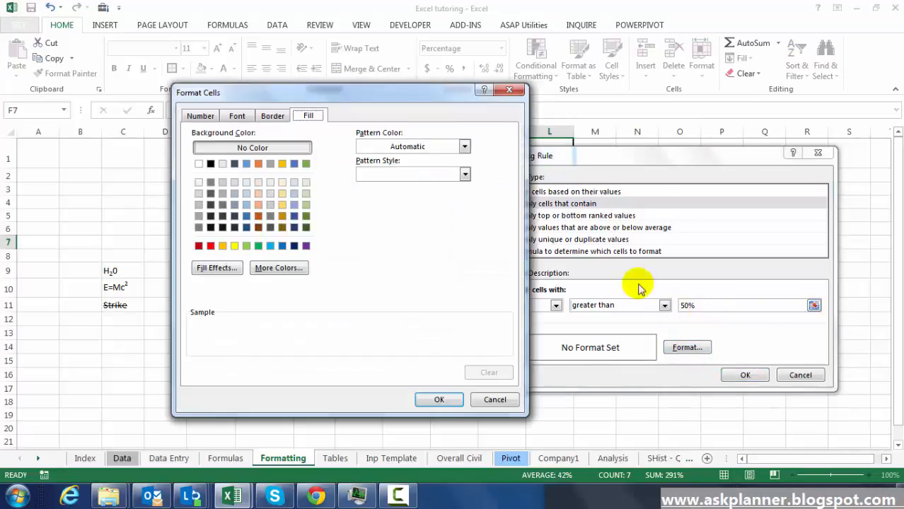
{"action": "left_click", "coordinate": [259, 245]}
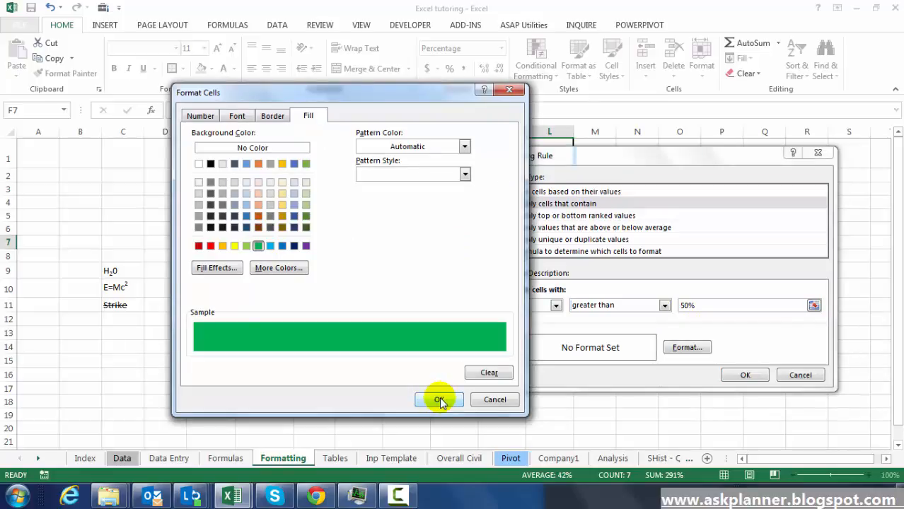
{"action": "left_click", "coordinate": [439, 400]}
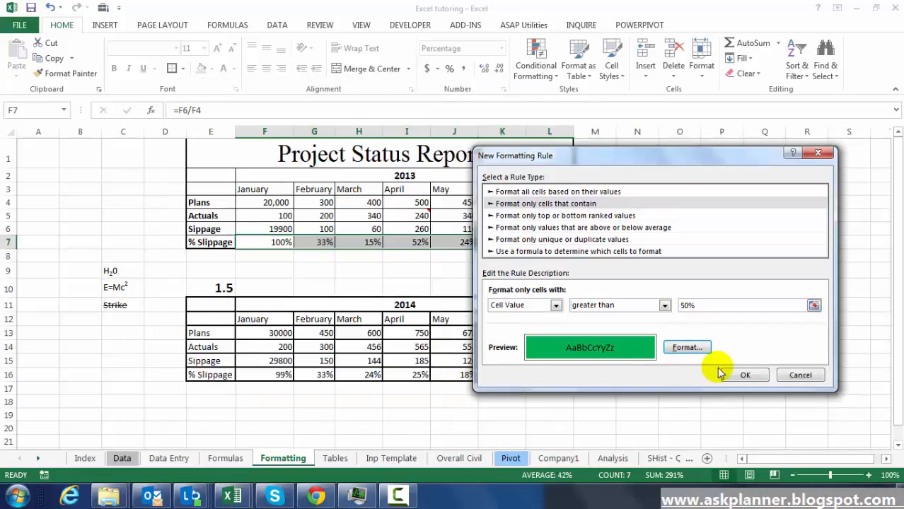
{"action": "left_click", "coordinate": [739, 374]}
{"action": "left_click", "coordinate": [622, 305]}
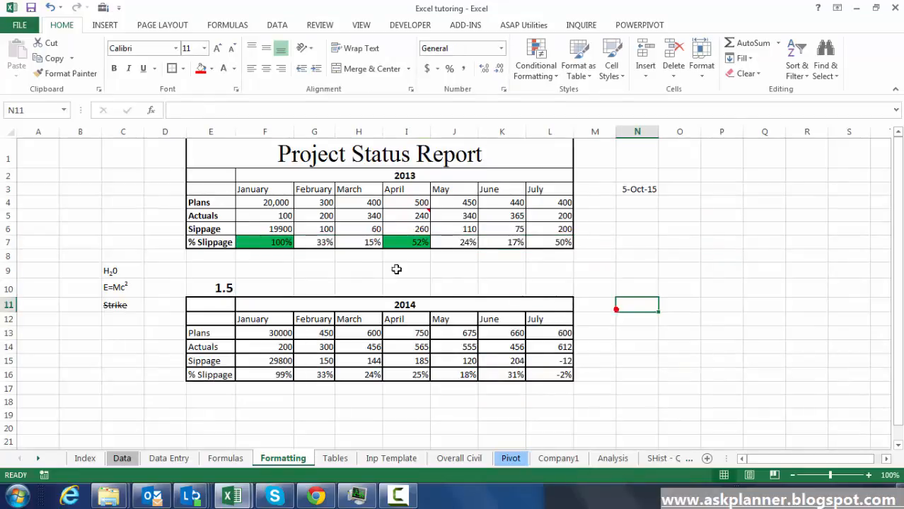
{"action": "left_click", "coordinate": [285, 243]}
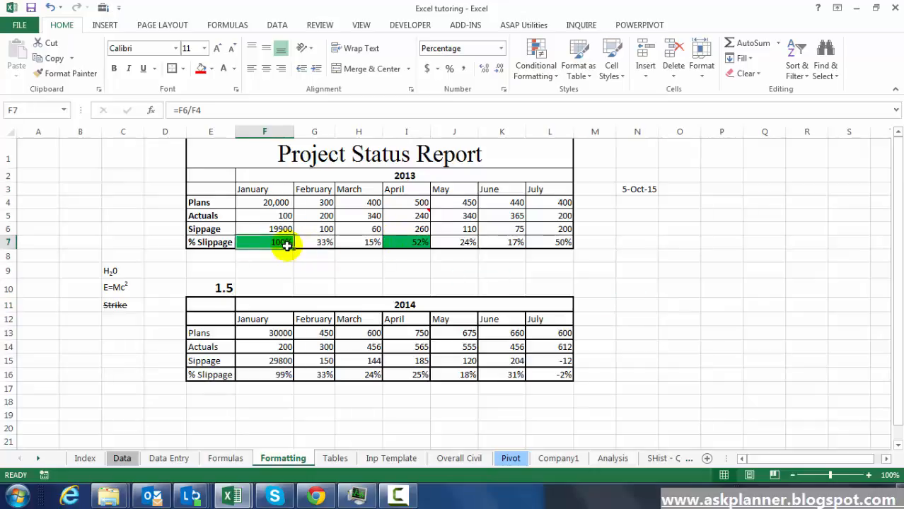
{"action": "left_click", "coordinate": [395, 243]}
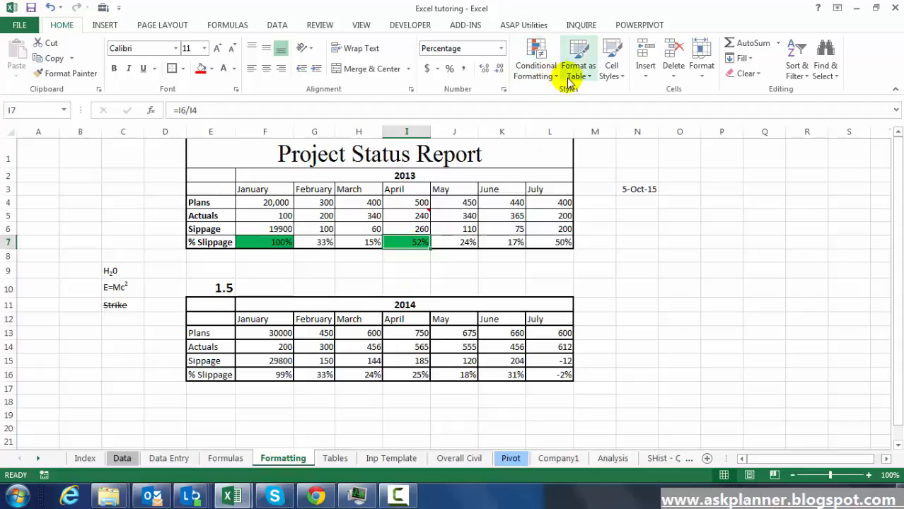
Apply blue gradient-fill data bars to the 2013 % Slippage values F7:L7.
{"action": "left_click_drag", "start_coordinate": [277, 241], "coordinate": [544, 241]}
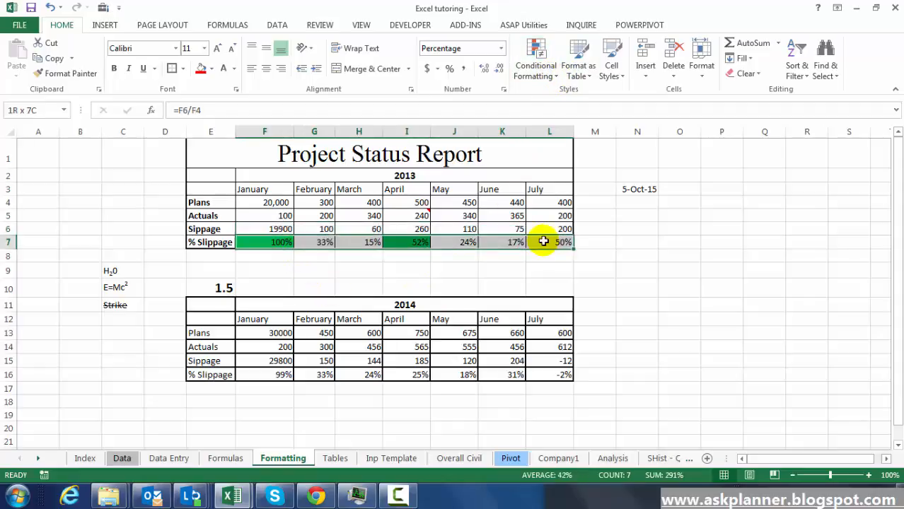
{"action": "left_click", "coordinate": [540, 69]}
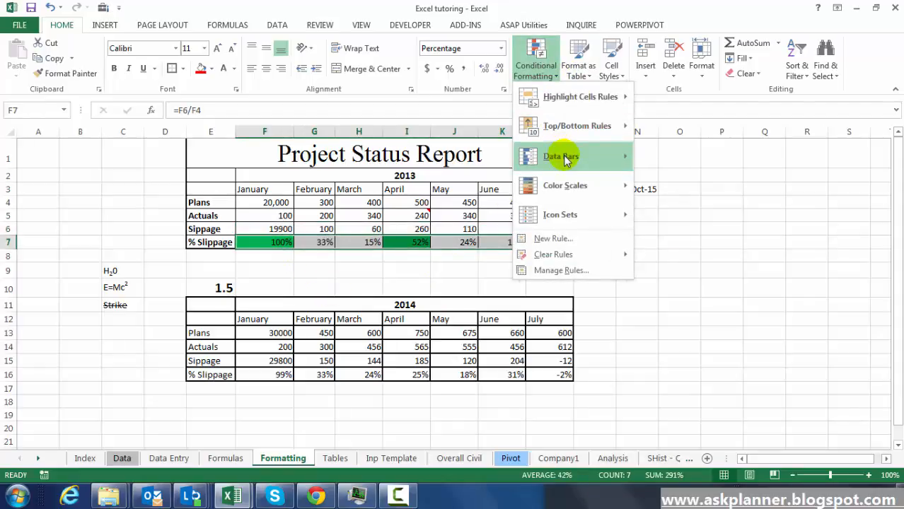
{"action": "mouse_move", "coordinate": [565, 157]}
{"action": "left_click", "coordinate": [646, 172]}
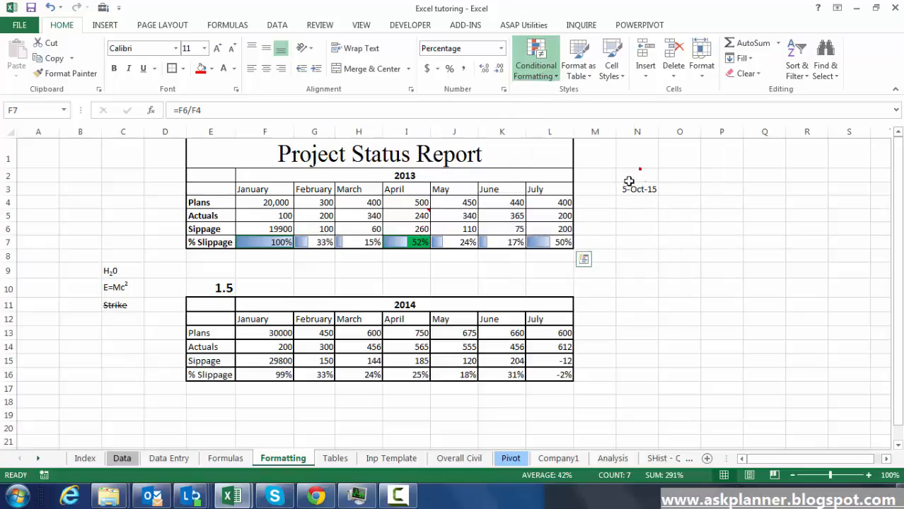
{"action": "left_click", "coordinate": [492, 270]}
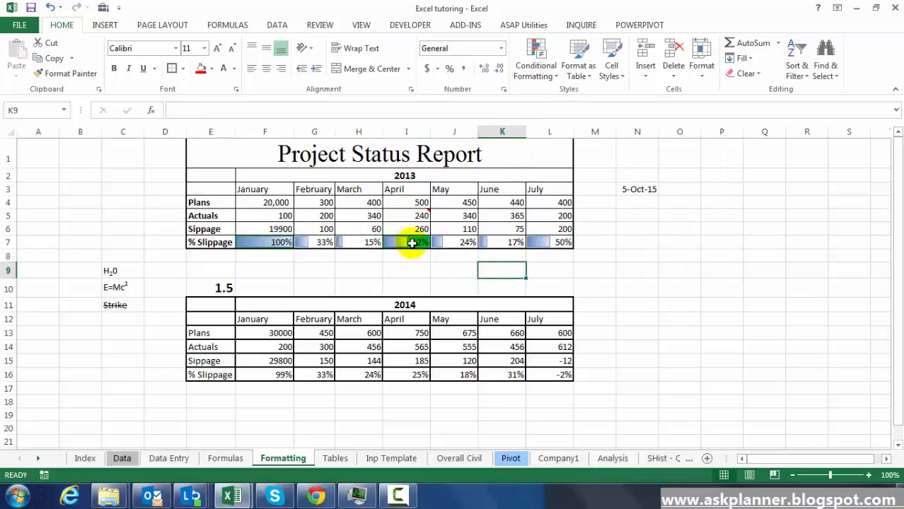
Add a green-white color scale to the 2013 % Slippage values F7:L7.
{"action": "left_click_drag", "start_coordinate": [285, 247], "coordinate": [540, 240]}
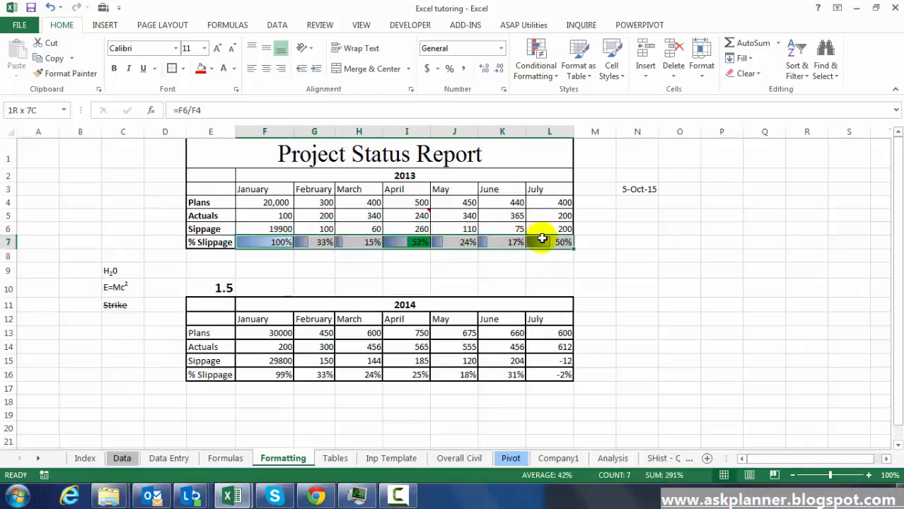
{"action": "left_click", "coordinate": [536, 65]}
{"action": "mouse_move", "coordinate": [574, 186]}
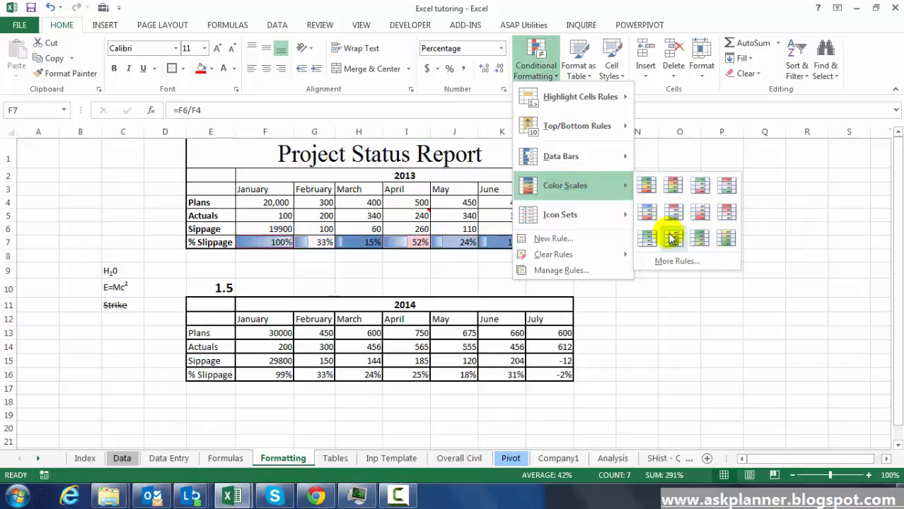
{"action": "left_click", "coordinate": [649, 240]}
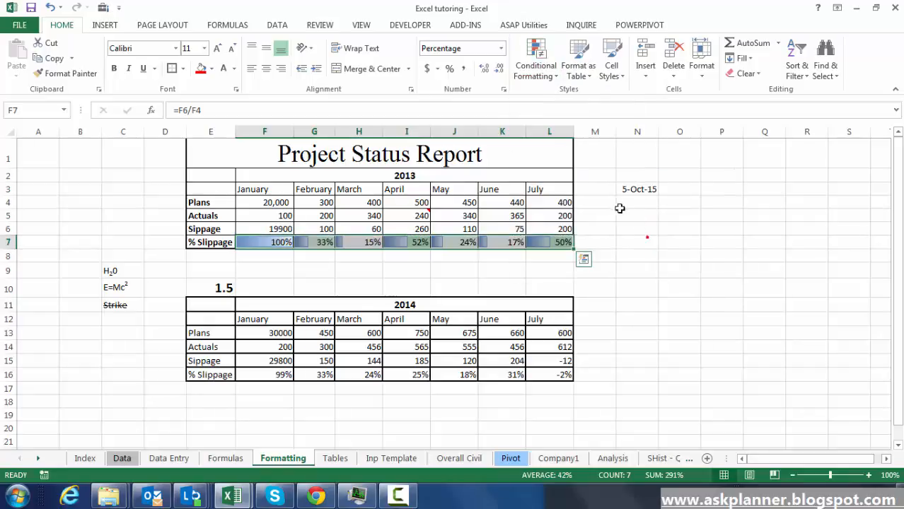
{"action": "left_click", "coordinate": [532, 269]}
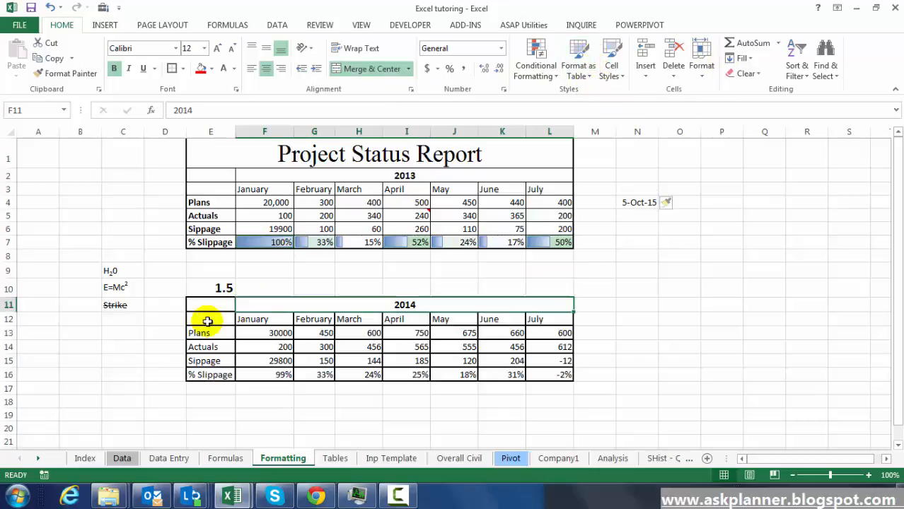
Format the 2014 data E12:L16 as a table with headers, using the blue style in the first row of the Medium group.
{"action": "left_click_drag", "start_coordinate": [210, 319], "coordinate": [556, 375]}
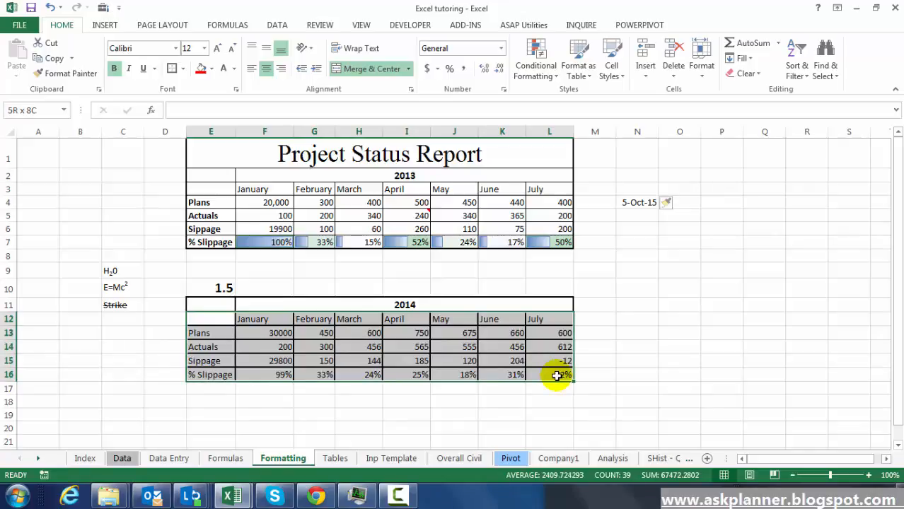
{"action": "left_click_drag", "start_coordinate": [558, 375], "coordinate": [552, 374]}
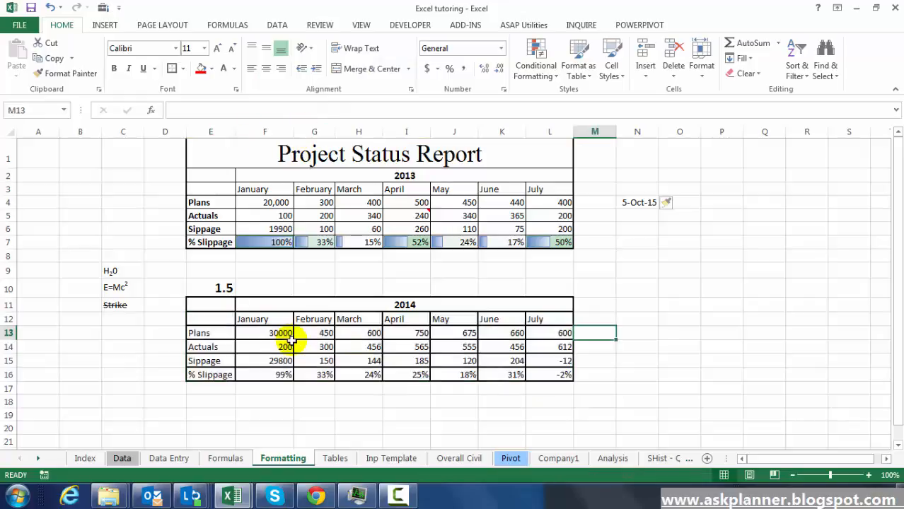
{"action": "left_click", "coordinate": [290, 342]}
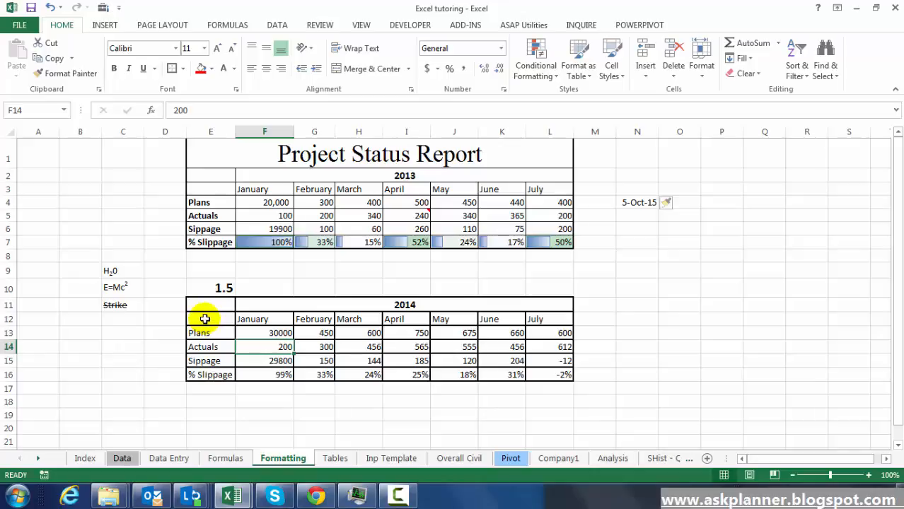
{"action": "left_click_drag", "start_coordinate": [205, 319], "coordinate": [544, 375]}
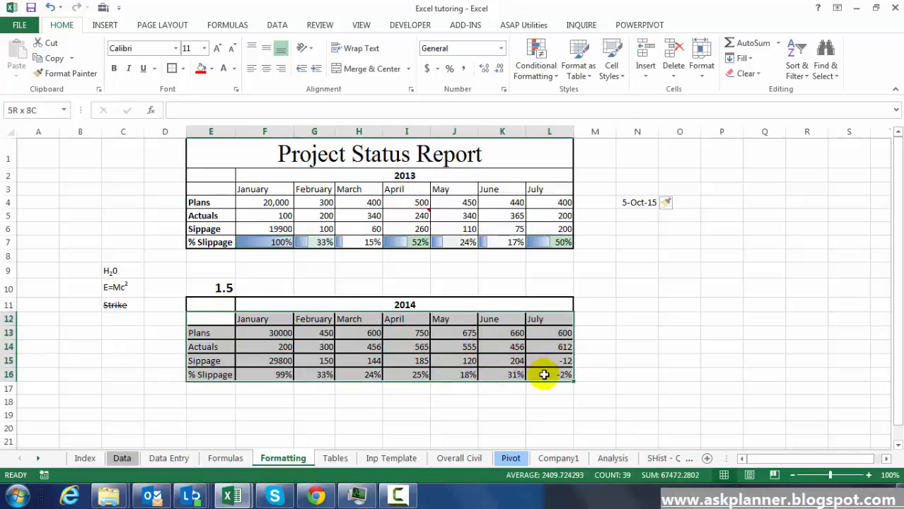
{"action": "left_click", "coordinate": [585, 76]}
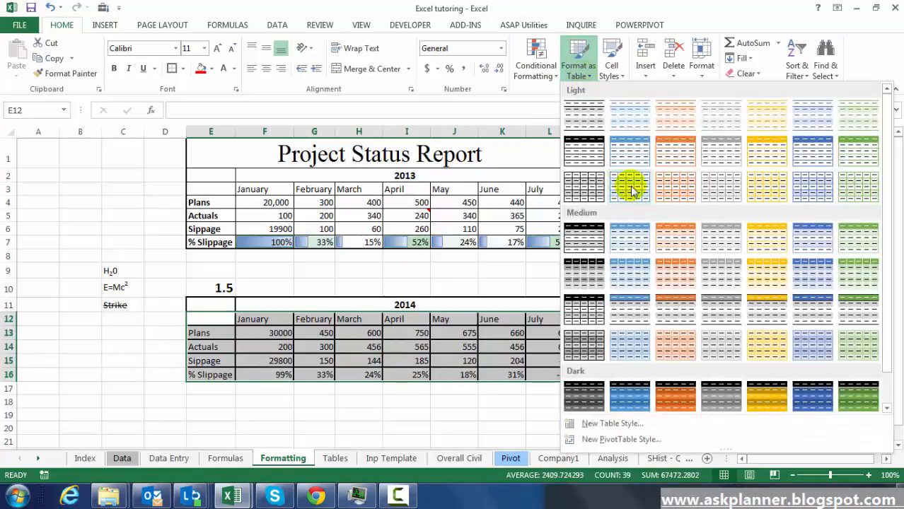
{"action": "left_click", "coordinate": [626, 239]}
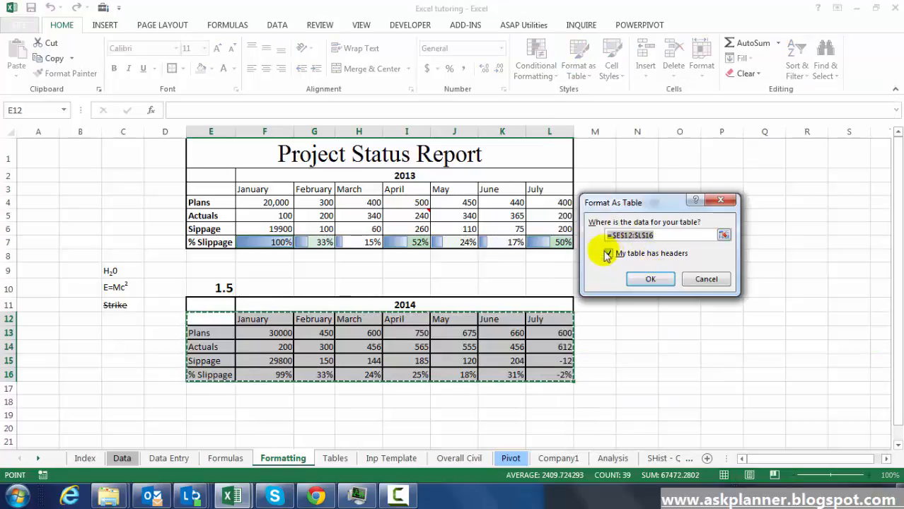
{"action": "left_click", "coordinate": [648, 278]}
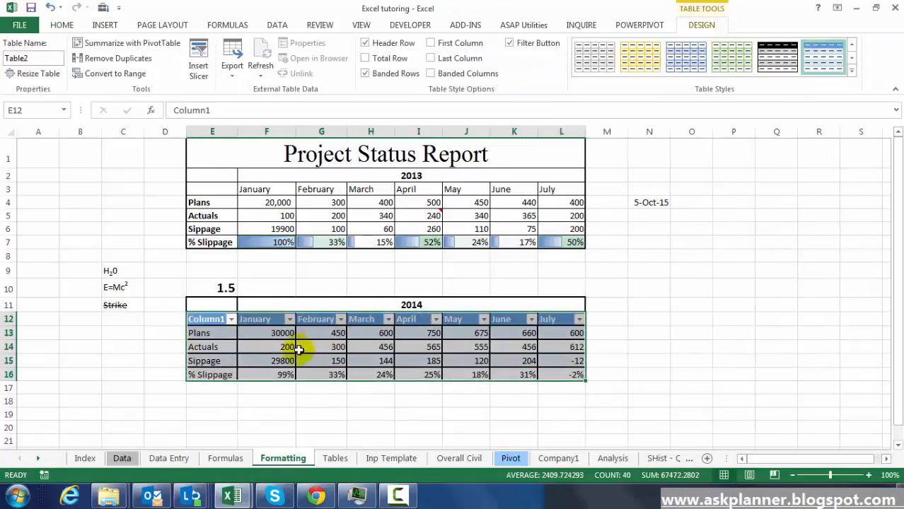
{"action": "left_click", "coordinate": [300, 348]}
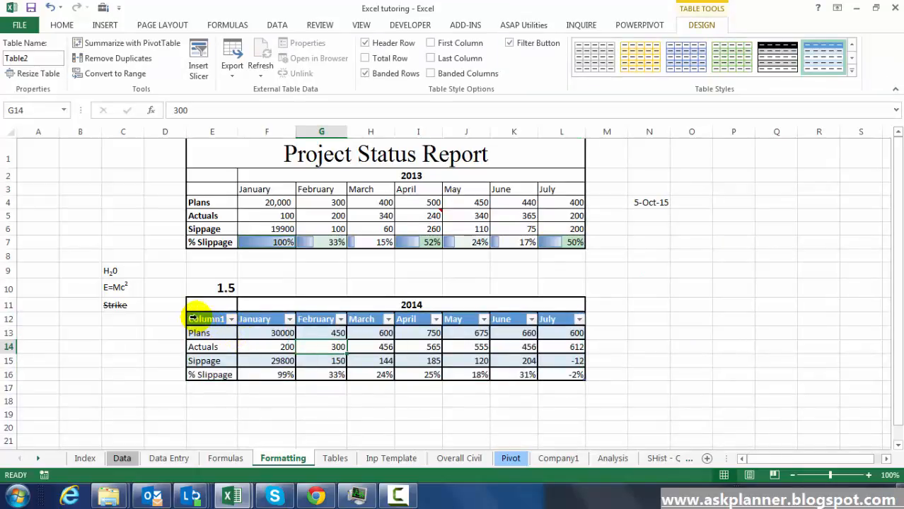
Insert a blank column between January and February and select its cells within the 2014 table.
{"action": "right_click", "coordinate": [302, 133]}
{"action": "left_click", "coordinate": [339, 229]}
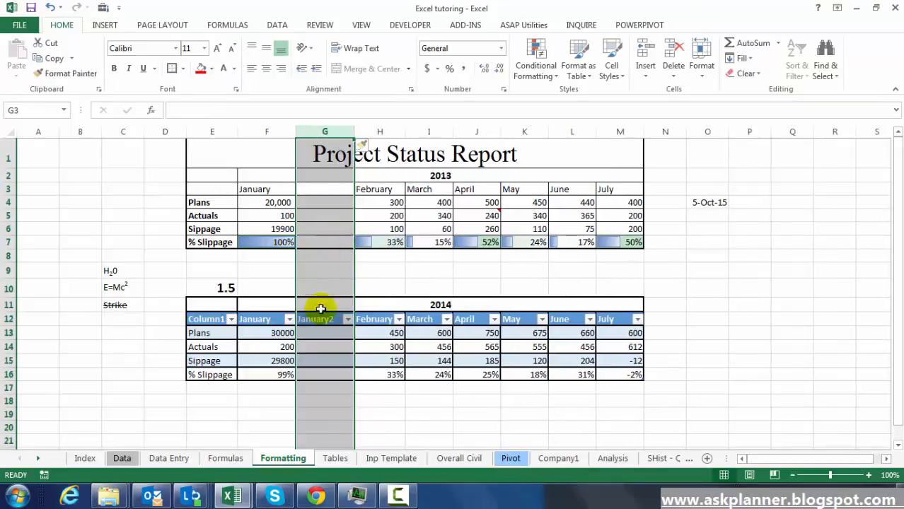
{"action": "left_click", "coordinate": [320, 334]}
{"action": "left_click_drag", "start_coordinate": [331, 319], "coordinate": [333, 370]}
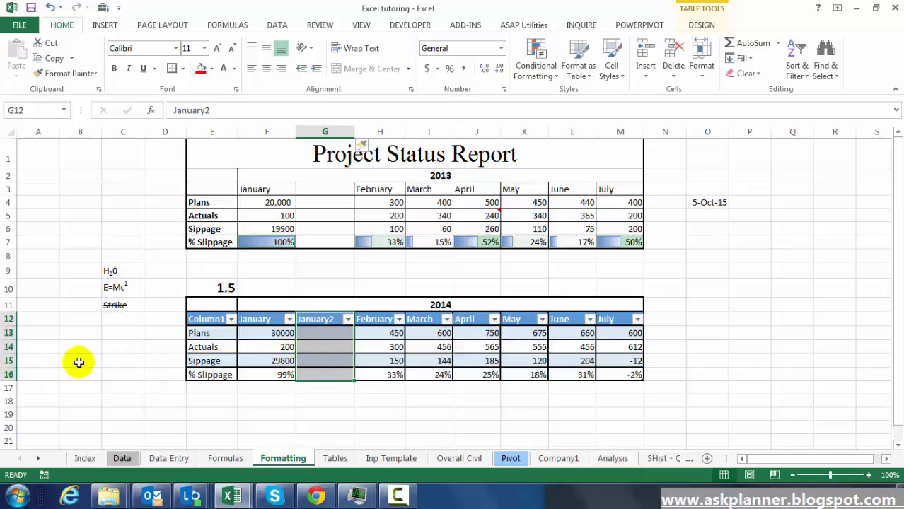
Insert a blank row above the Plans row of the 2014 table.
{"action": "right_click", "coordinate": [9, 333]}
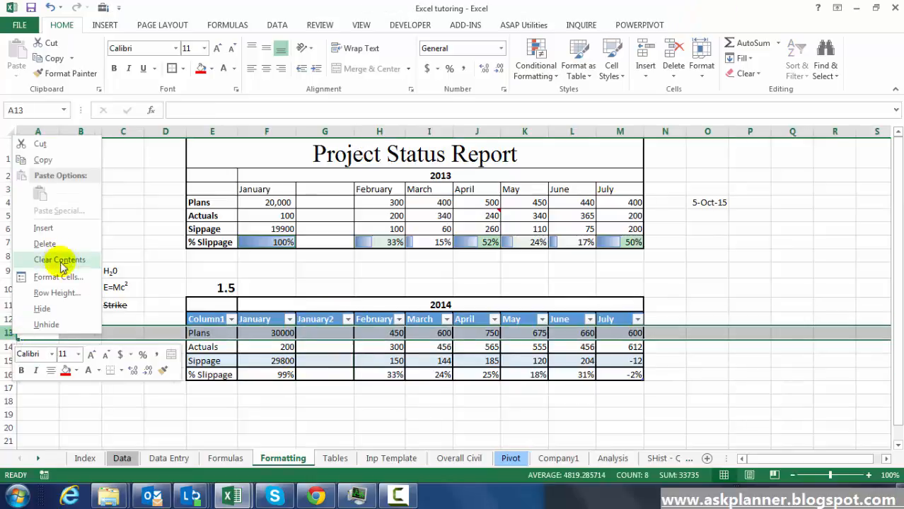
{"action": "left_click", "coordinate": [50, 228]}
{"action": "left_click_drag", "start_coordinate": [227, 332], "coordinate": [611, 339]}
{"action": "left_click", "coordinate": [503, 348]}
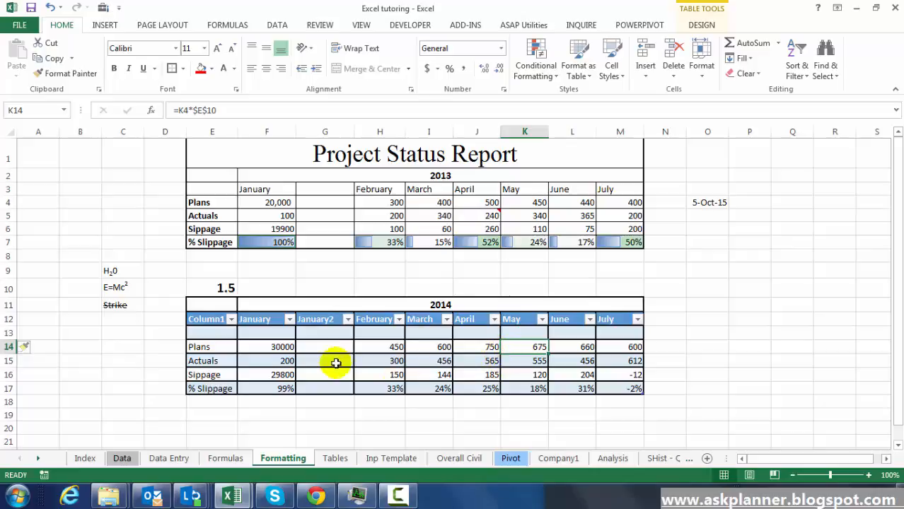
{"action": "left_click", "coordinate": [678, 316]}
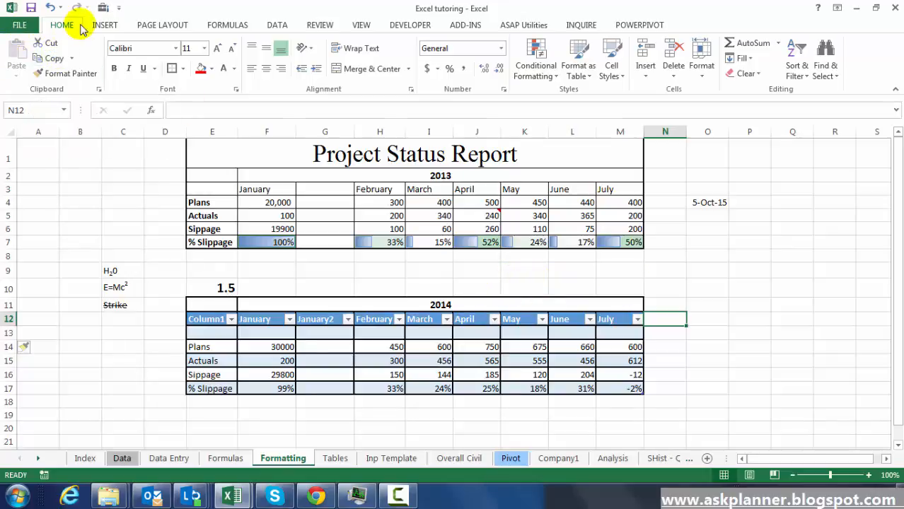
Insert the DP logo picture from the PERSONAL folder on drive D into the Formatting sheet.
{"action": "left_click", "coordinate": [106, 26]}
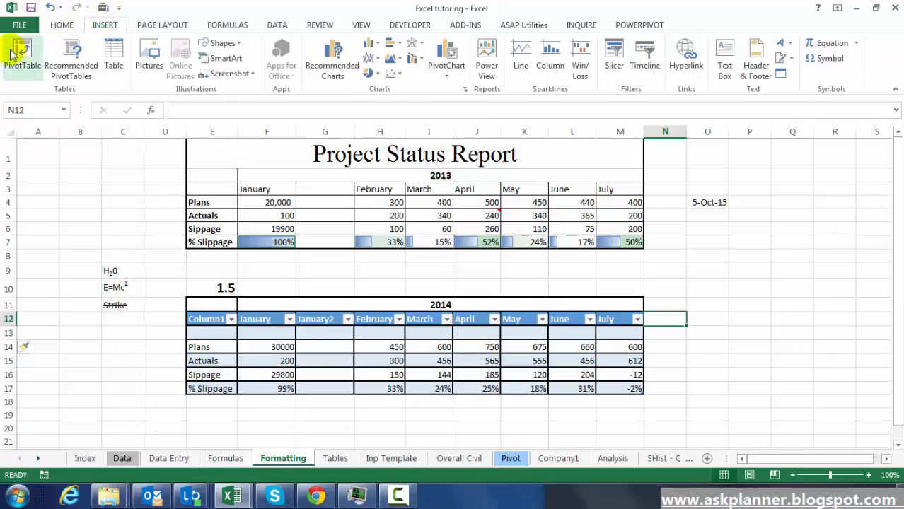
{"action": "left_click", "coordinate": [150, 53]}
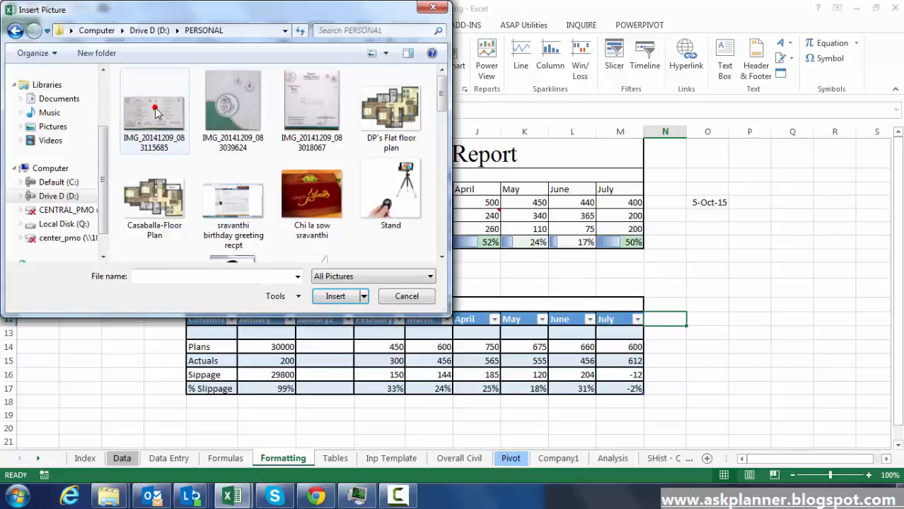
{"action": "left_click_drag", "start_coordinate": [442, 89], "coordinate": [442, 121]}
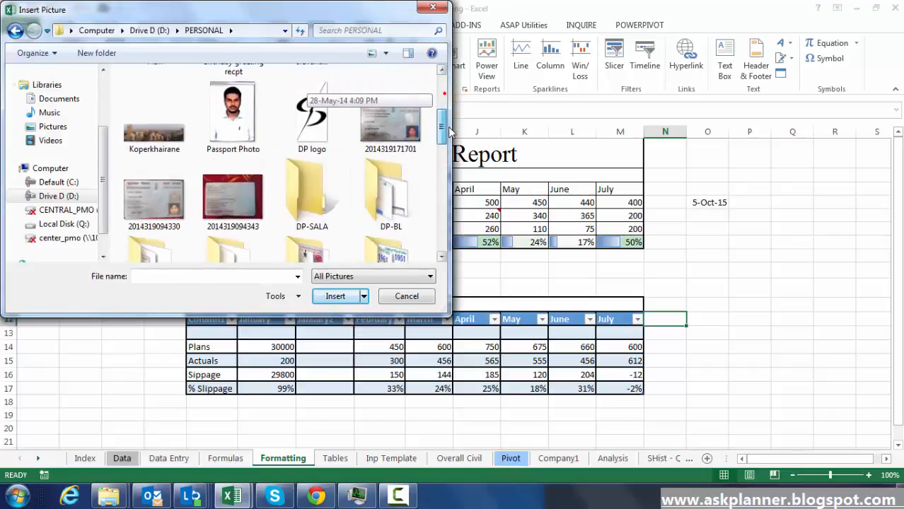
{"action": "left_click", "coordinate": [312, 109]}
{"action": "left_click", "coordinate": [325, 295]}
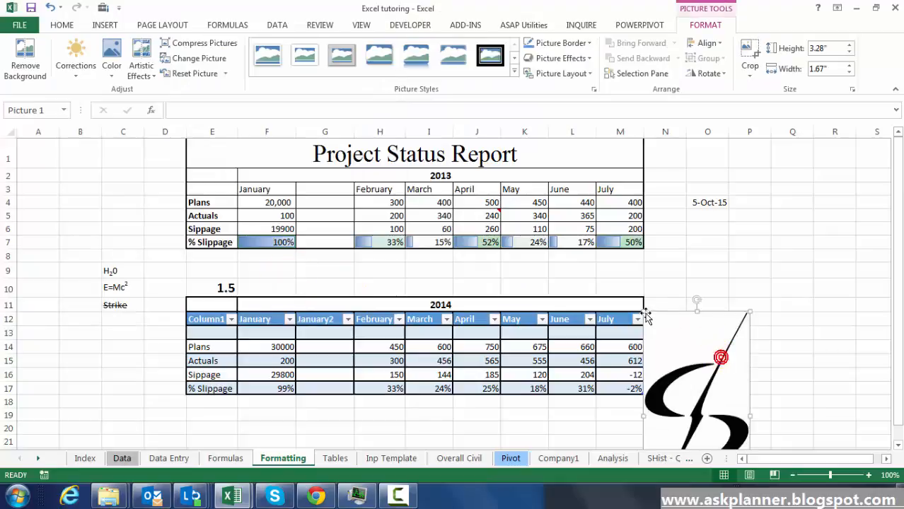
Shrink the logo picture to about 0.44" high by 0.22" wide and place it at the right end of the Project Status Report title row.
{"action": "left_click_drag", "start_coordinate": [643, 312], "coordinate": [682, 191]}
{"action": "left_click_drag", "start_coordinate": [712, 297], "coordinate": [700, 274]}
{"action": "left_click_drag", "start_coordinate": [680, 232], "coordinate": [639, 178]}
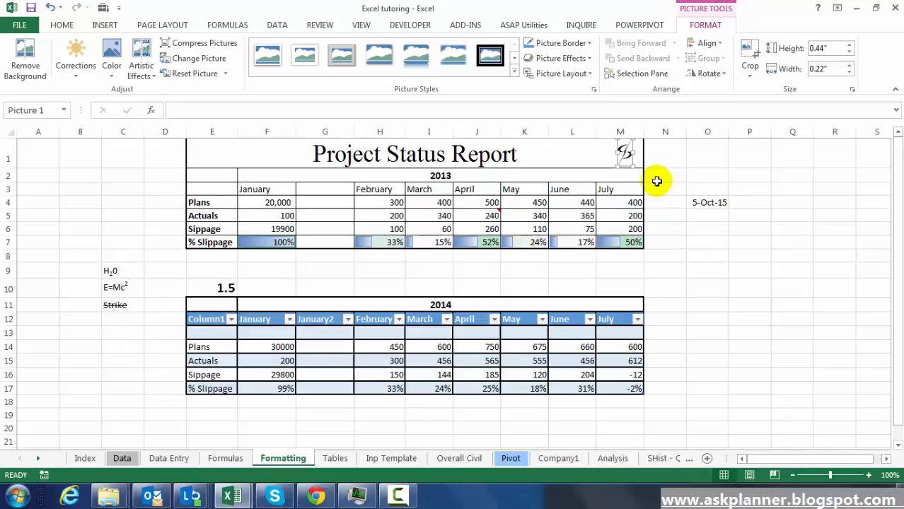
{"action": "left_click", "coordinate": [669, 253]}
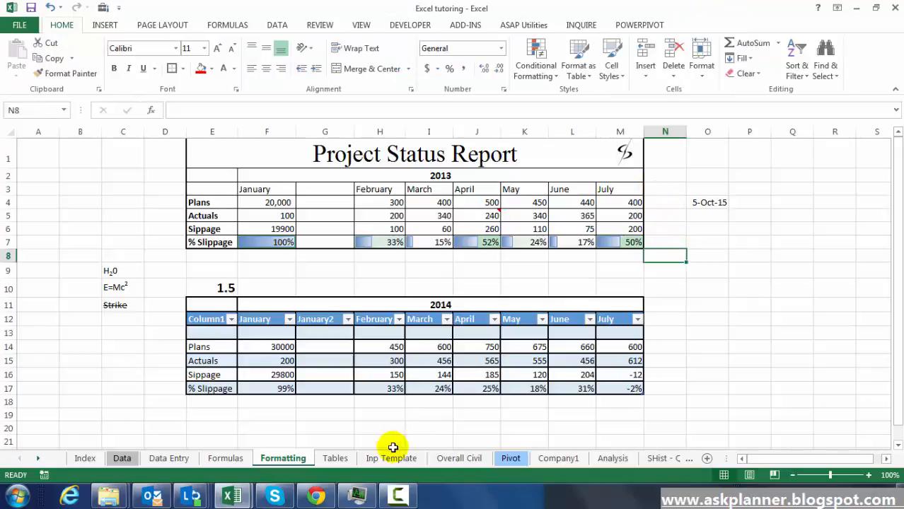
Examine the organization chart on Company1, the cause-and-effect diagram on Analysis, and the S-curve histogram on SHist - Qty6.
{"action": "left_click", "coordinate": [577, 459]}
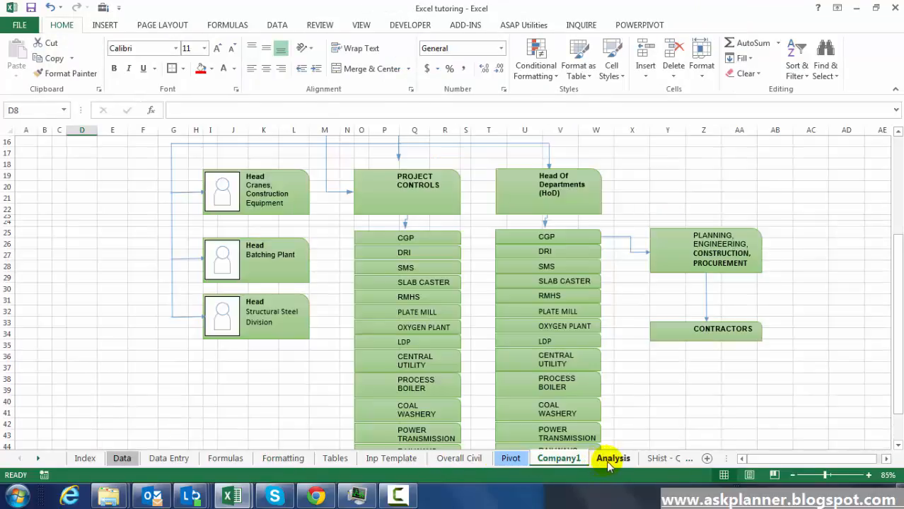
{"action": "left_click", "coordinate": [620, 461]}
{"action": "scroll", "coordinate": [496, 371], "scroll_direction": "up", "scroll_amount": 1}
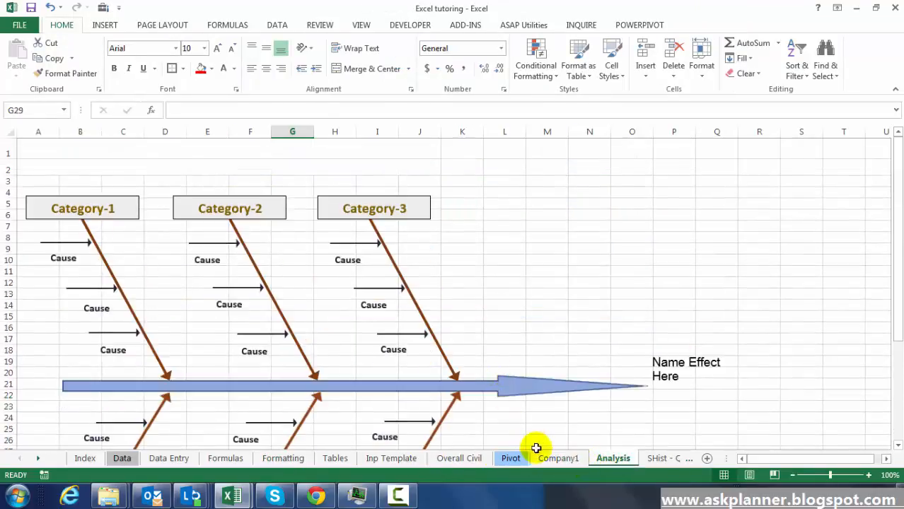
{"action": "left_click", "coordinate": [549, 458]}
{"action": "scroll", "coordinate": [538, 400], "scroll_direction": "up", "scroll_amount": 5}
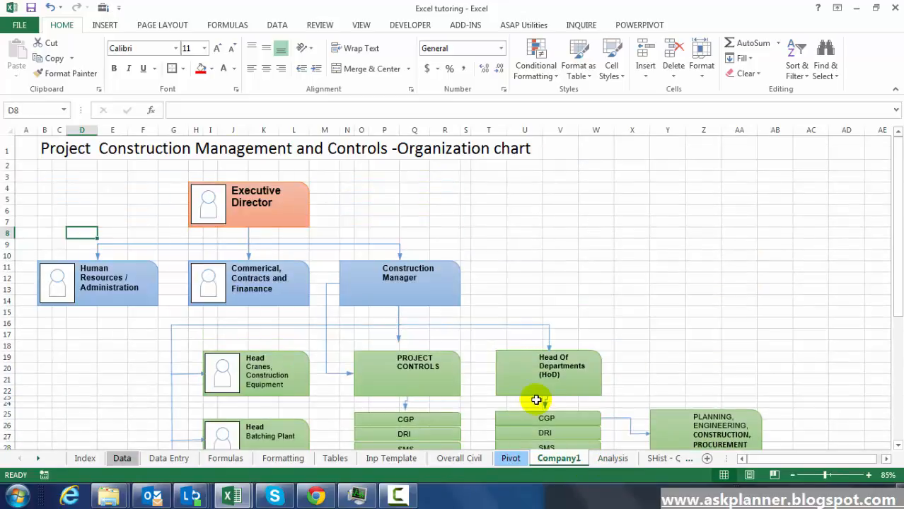
{"action": "left_click", "coordinate": [648, 459]}
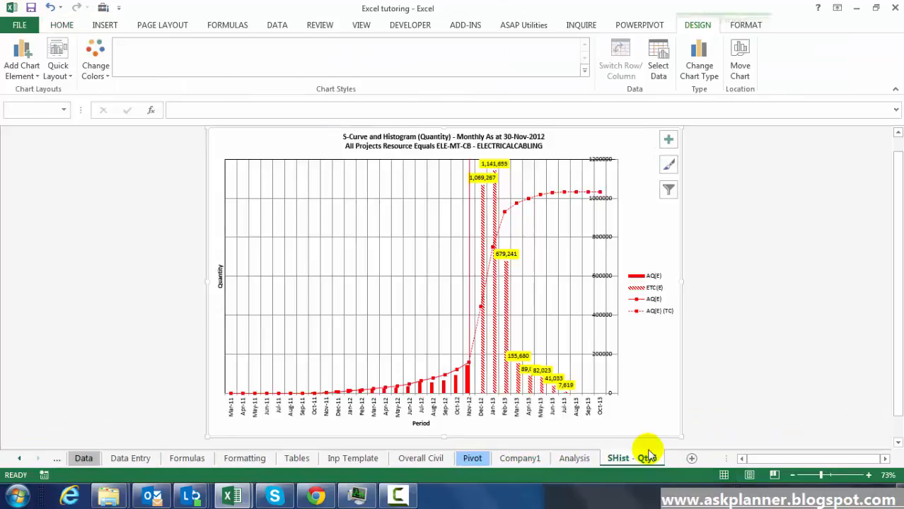
{"action": "left_click", "coordinate": [575, 458]}
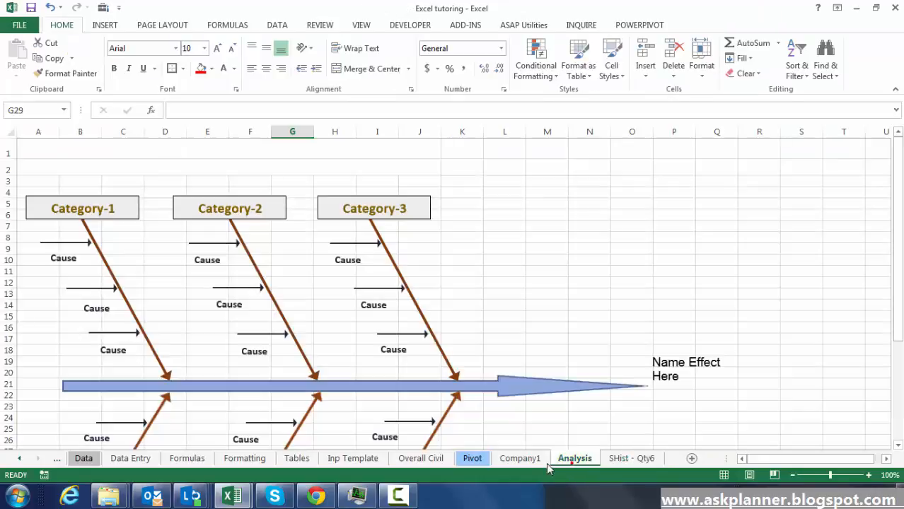
{"action": "left_click", "coordinate": [532, 459]}
Review the formatting of the Pivot, Overall Civil, Inp Template, Tables and Data sheets, returning to the Formatting sheet.
{"action": "left_click", "coordinate": [472, 459]}
{"action": "left_click", "coordinate": [422, 459]}
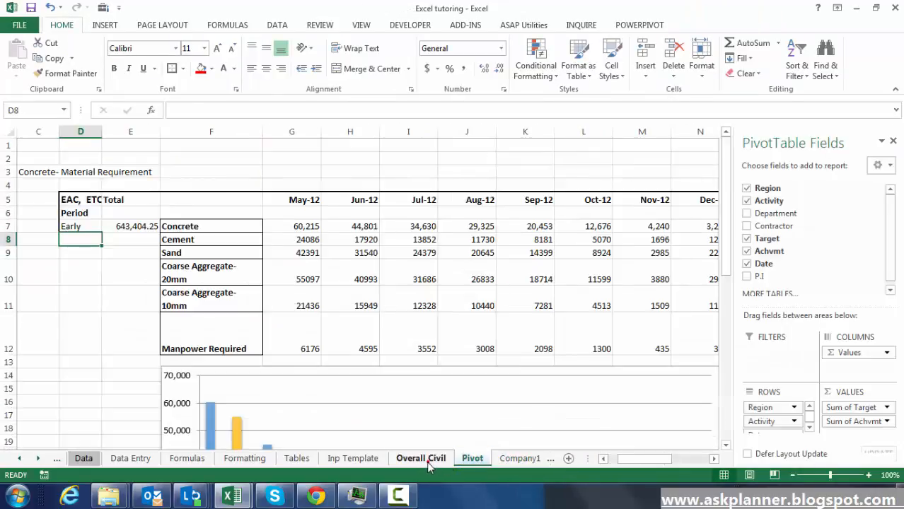
{"action": "scroll", "coordinate": [387, 425], "scroll_direction": "down", "scroll_amount": 8}
{"action": "left_click", "coordinate": [361, 458]}
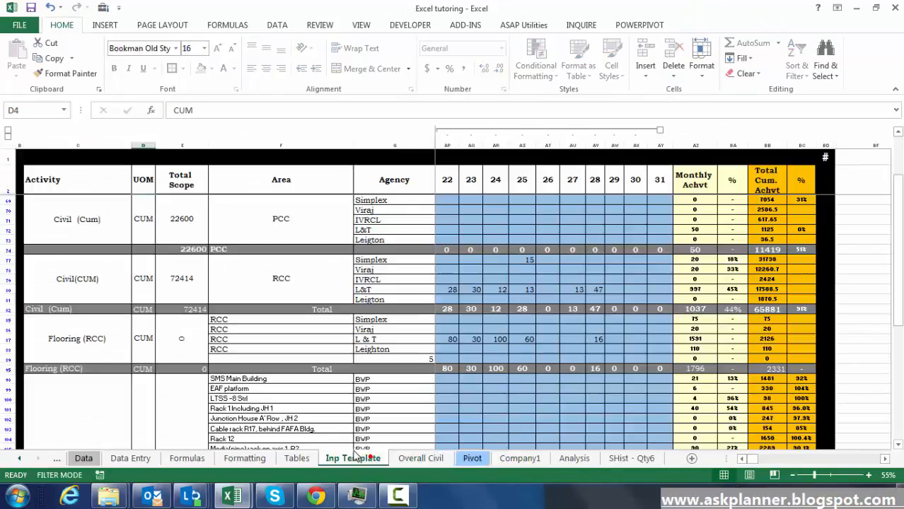
{"action": "scroll", "coordinate": [382, 350], "scroll_direction": "up", "scroll_amount": 6}
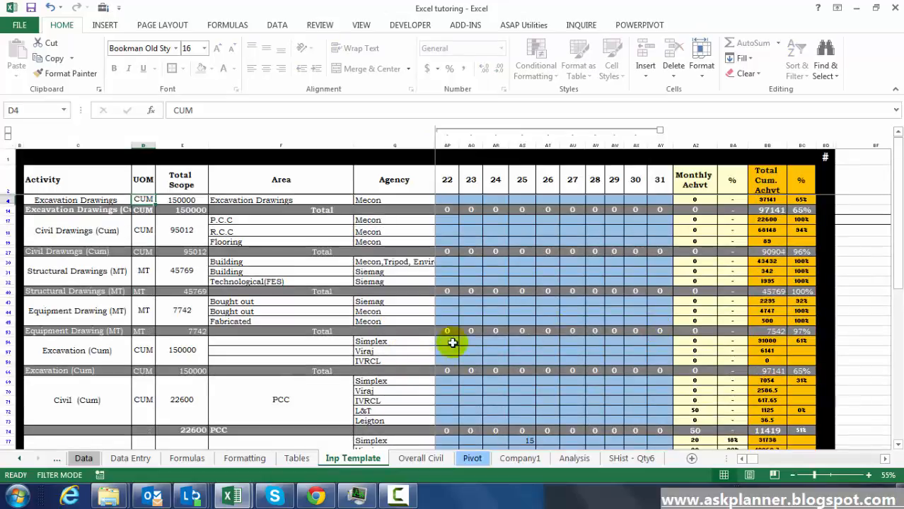
{"action": "left_click", "coordinate": [305, 462]}
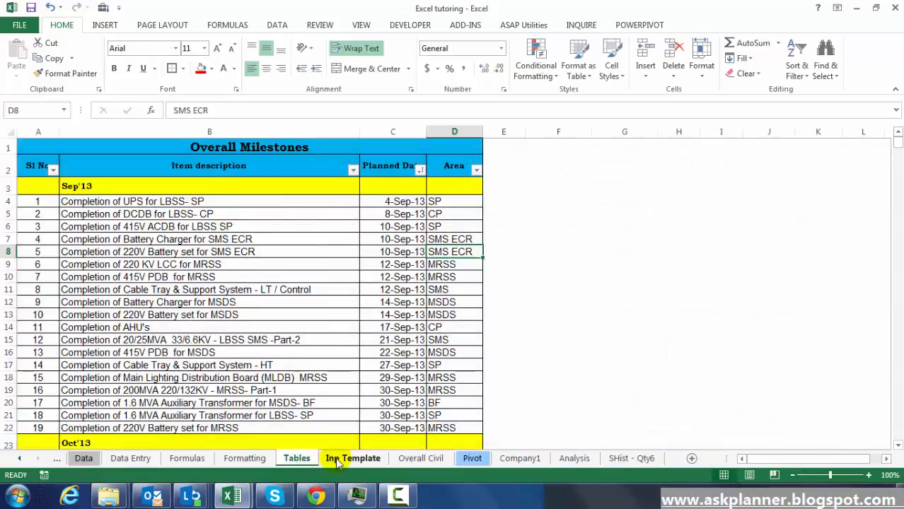
{"action": "left_click", "coordinate": [380, 458]}
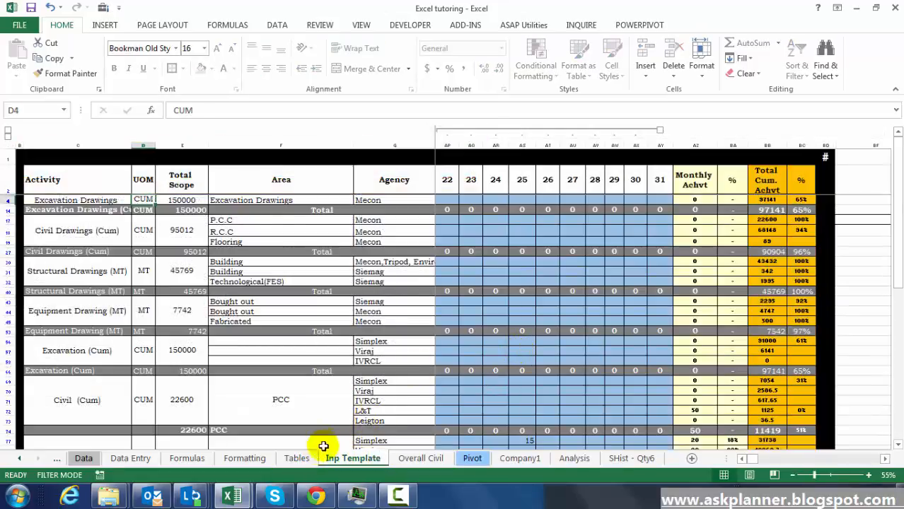
{"action": "left_click", "coordinate": [306, 462]}
{"action": "left_click", "coordinate": [255, 461]}
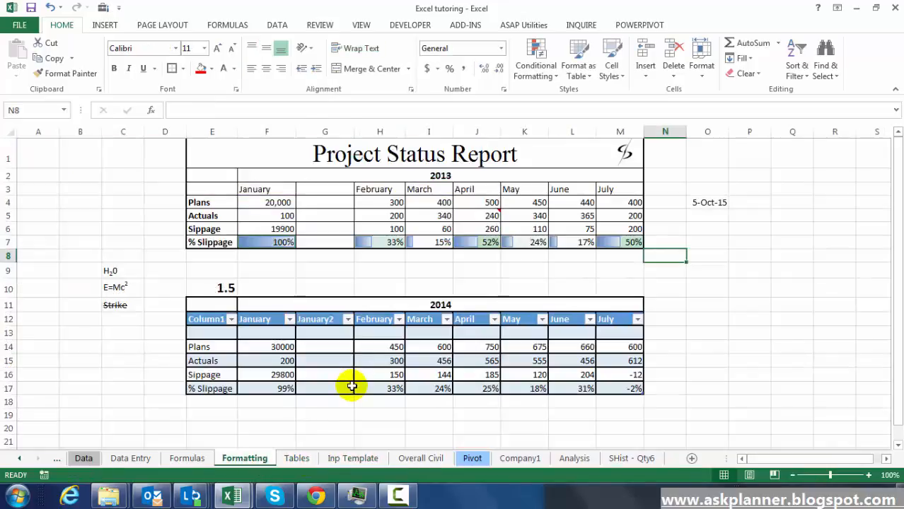
{"action": "left_click", "coordinate": [92, 462]}
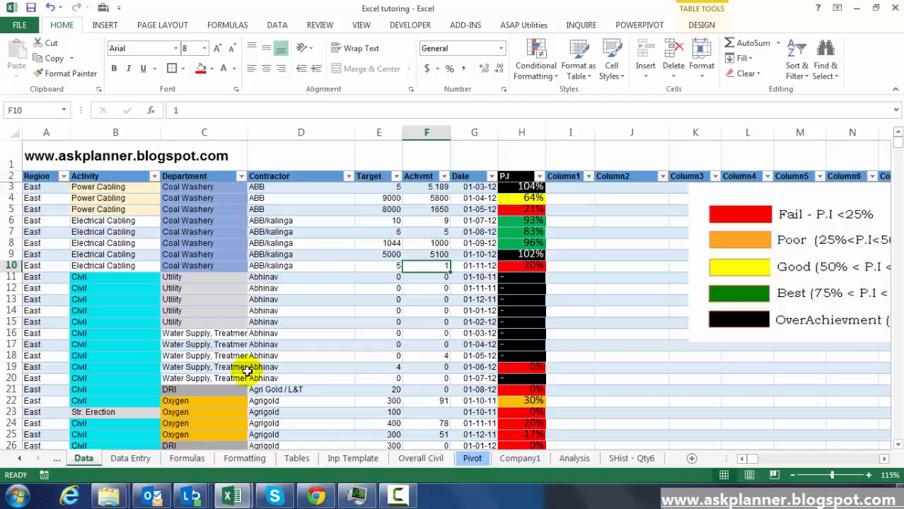
{"action": "left_click", "coordinate": [245, 458]}
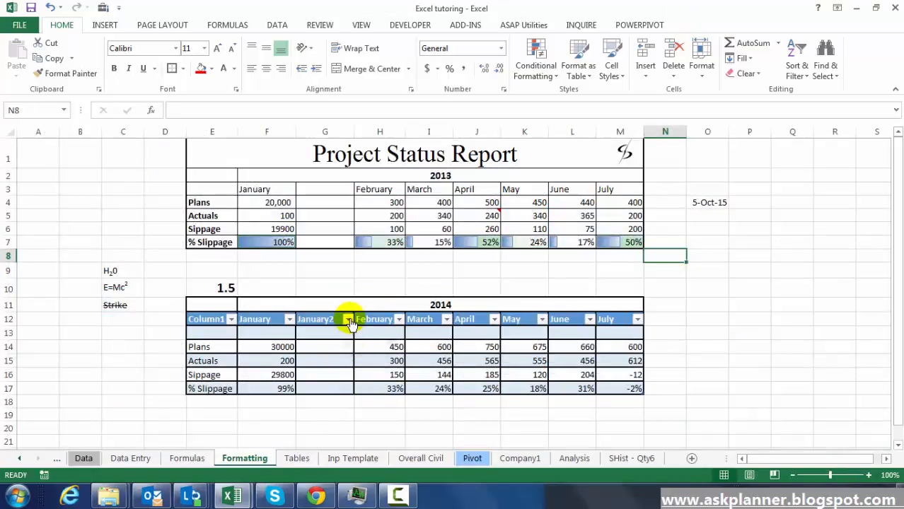